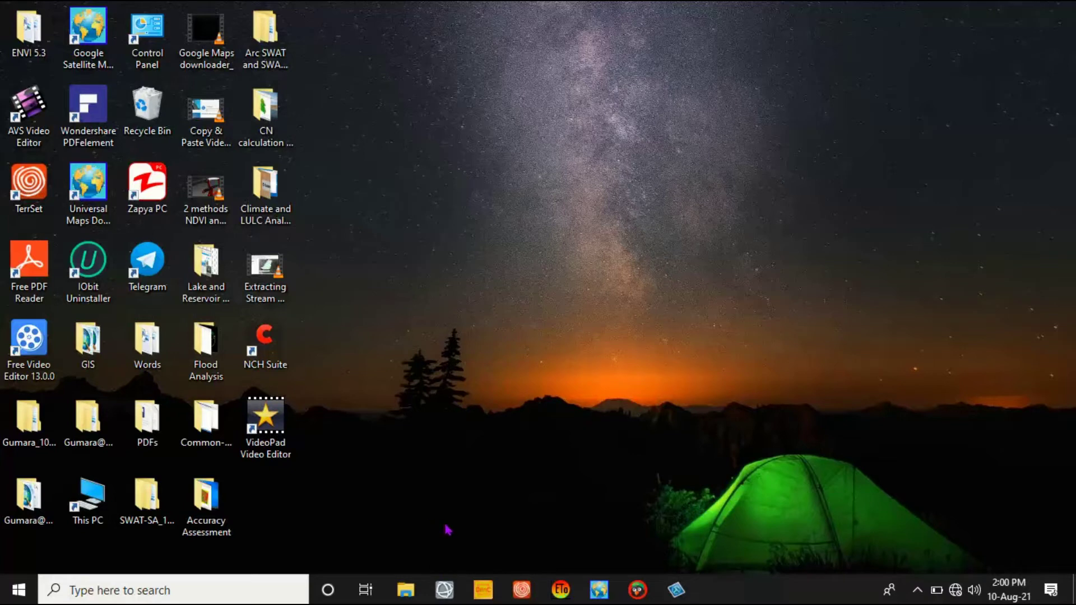
- Launch ENVI 5.3 and bring up the Open dialog for loading imagery
{"action": "left_click", "coordinate": [443, 591]}
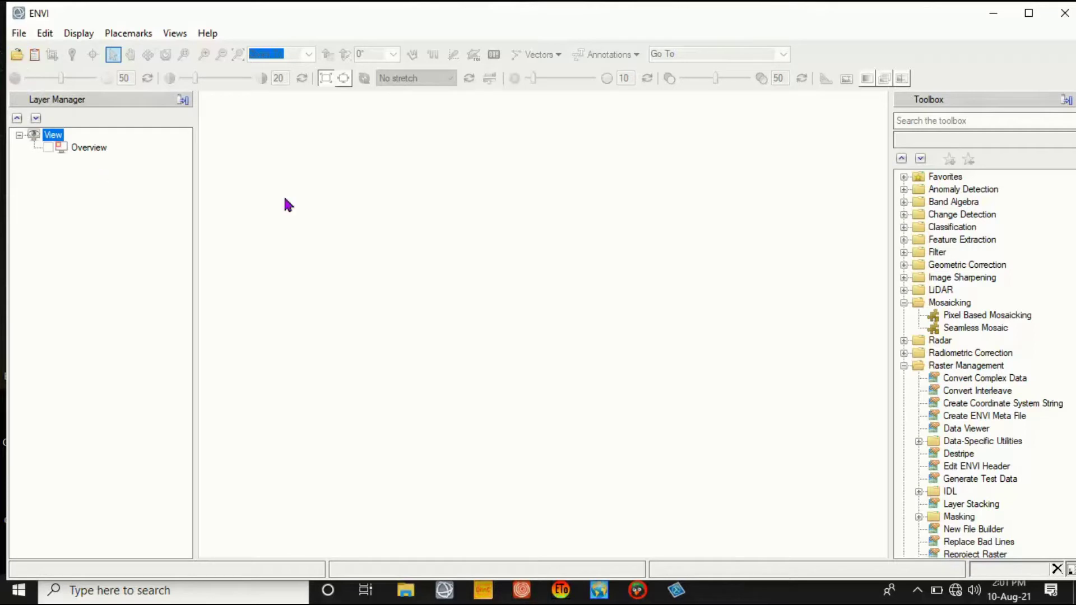
{"action": "left_click", "coordinate": [19, 55]}
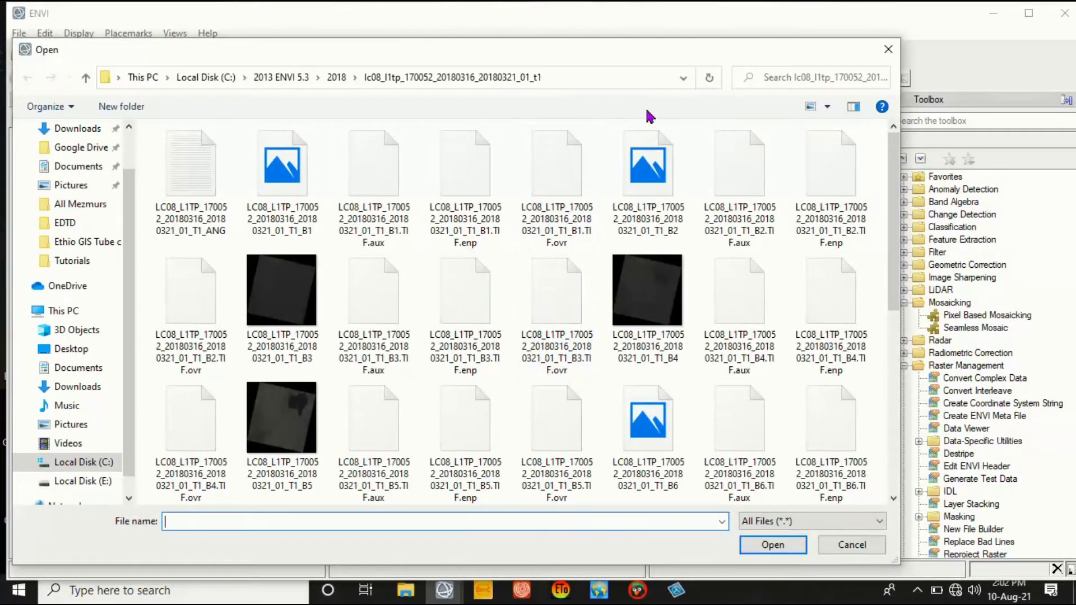
- Go up to the 2018 folder and open the lc08_l1tp_169052 scene folder
{"action": "left_click", "coordinate": [86, 76]}
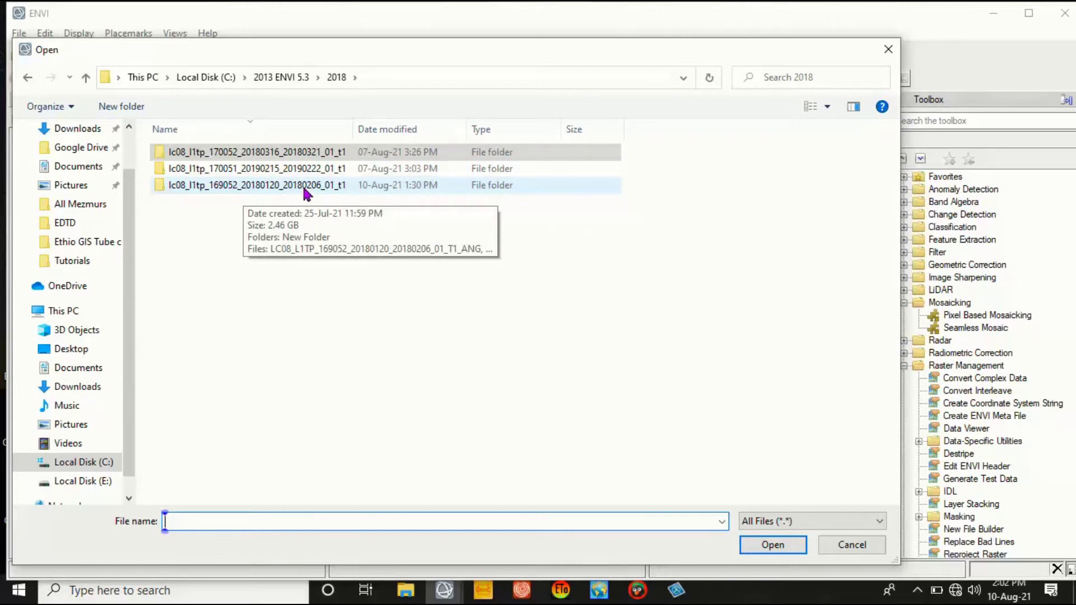
{"action": "left_click_drag", "start_coordinate": [352, 130], "coordinate": [434, 135]}
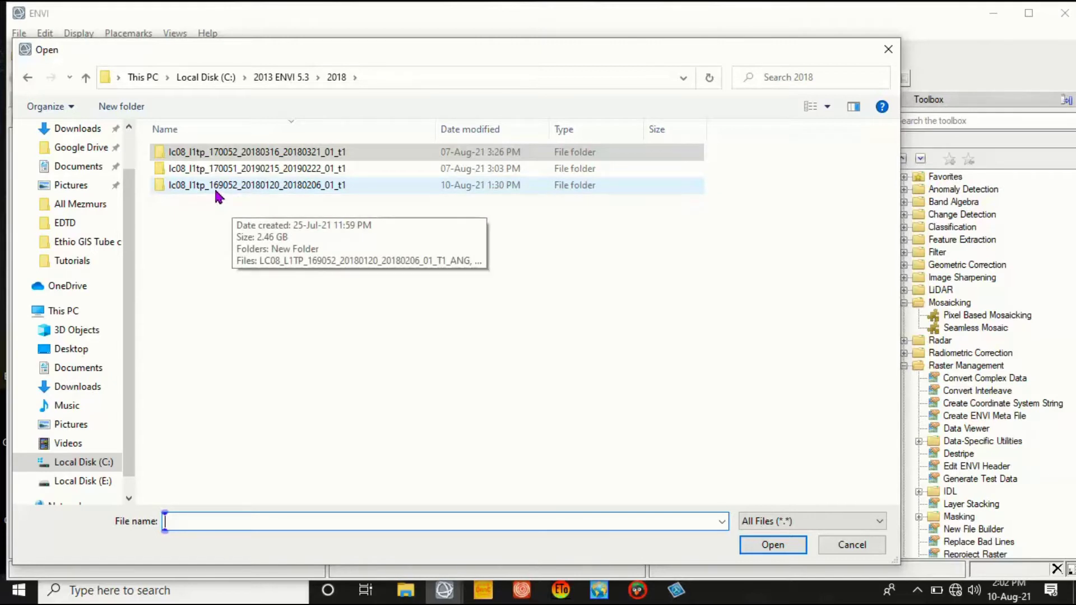
{"action": "double_click", "coordinate": [243, 187]}
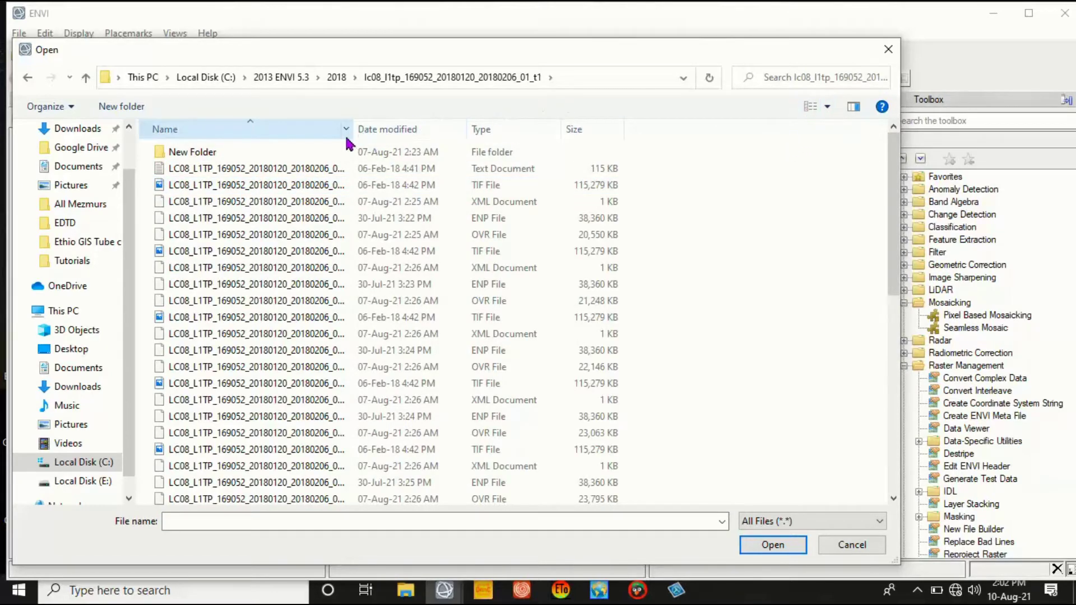
{"action": "left_click_drag", "start_coordinate": [355, 137], "coordinate": [474, 159]}
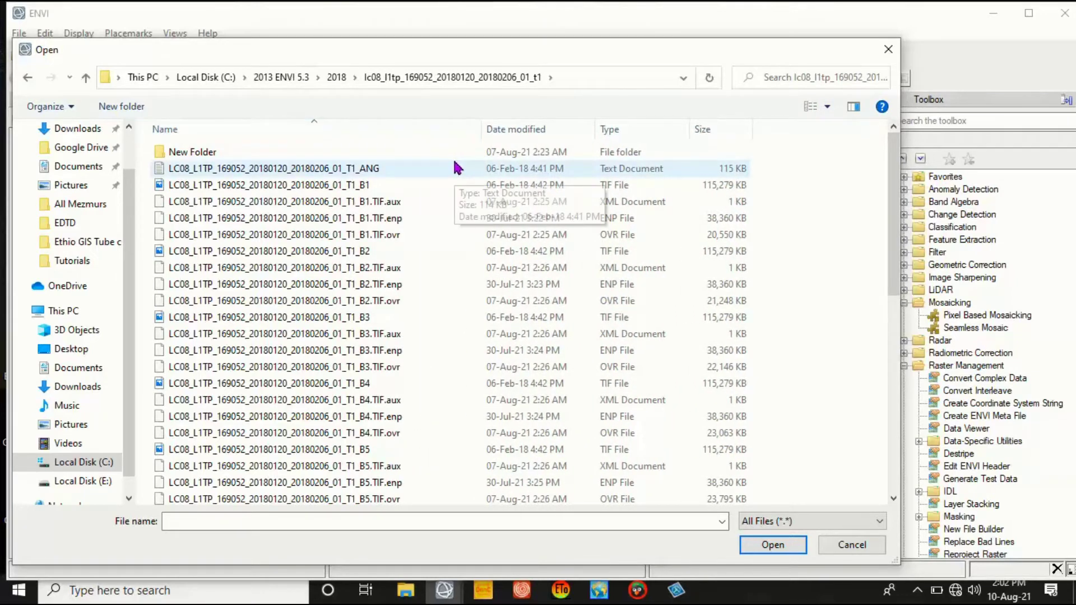
- Select the B1 through B7 band TIF files and open them
{"action": "left_click", "coordinate": [381, 185]}
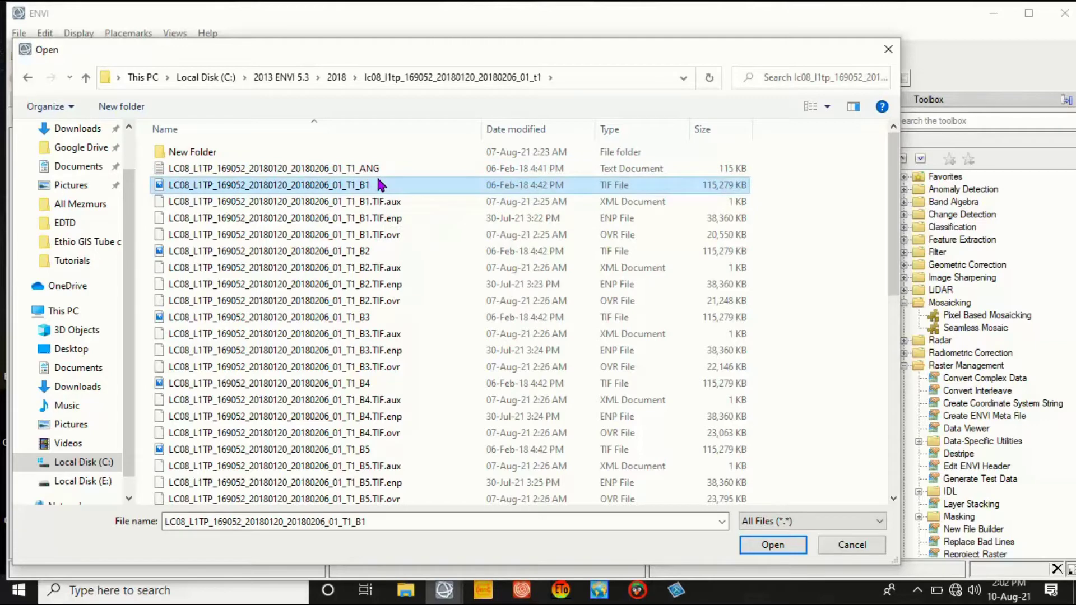
{"action": "left_click", "coordinate": [365, 257], "text": "ctrl"}
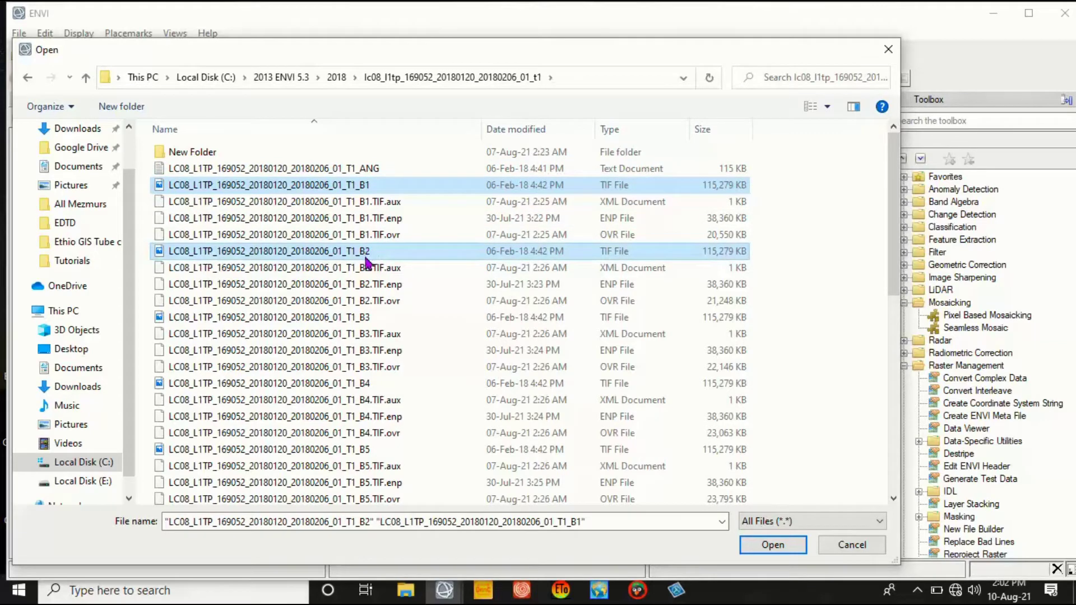
{"action": "left_click", "coordinate": [377, 316], "text": "ctrl"}
{"action": "left_click", "coordinate": [367, 383], "text": "ctrl"}
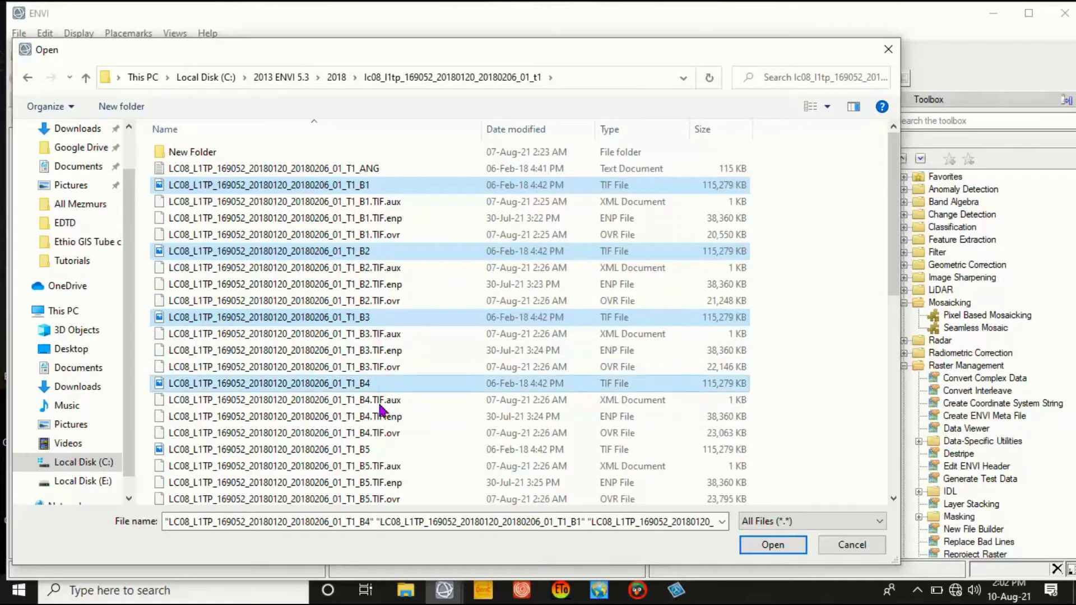
{"action": "left_click", "coordinate": [370, 451], "text": "ctrl"}
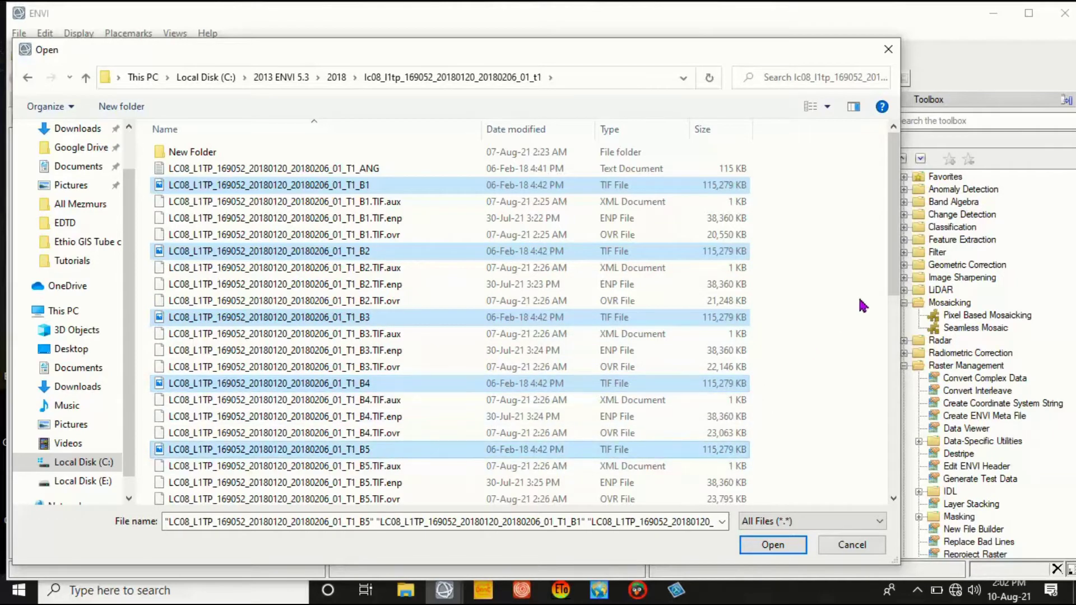
{"action": "scroll", "coordinate": [895, 280], "scroll_direction": "down", "scroll_amount": 5}
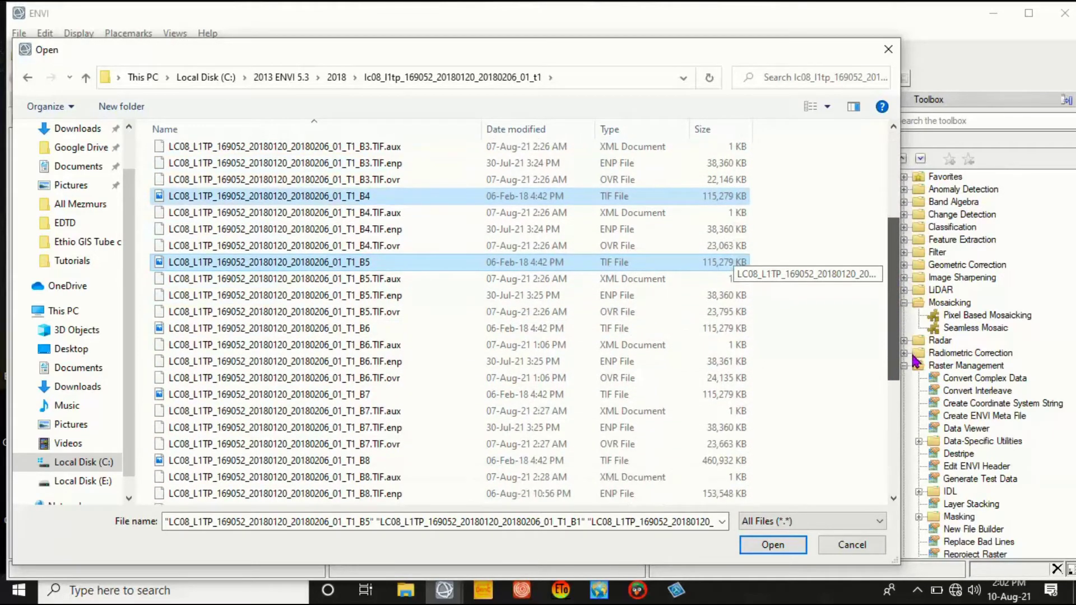
{"action": "left_click", "coordinate": [354, 298], "text": "ctrl"}
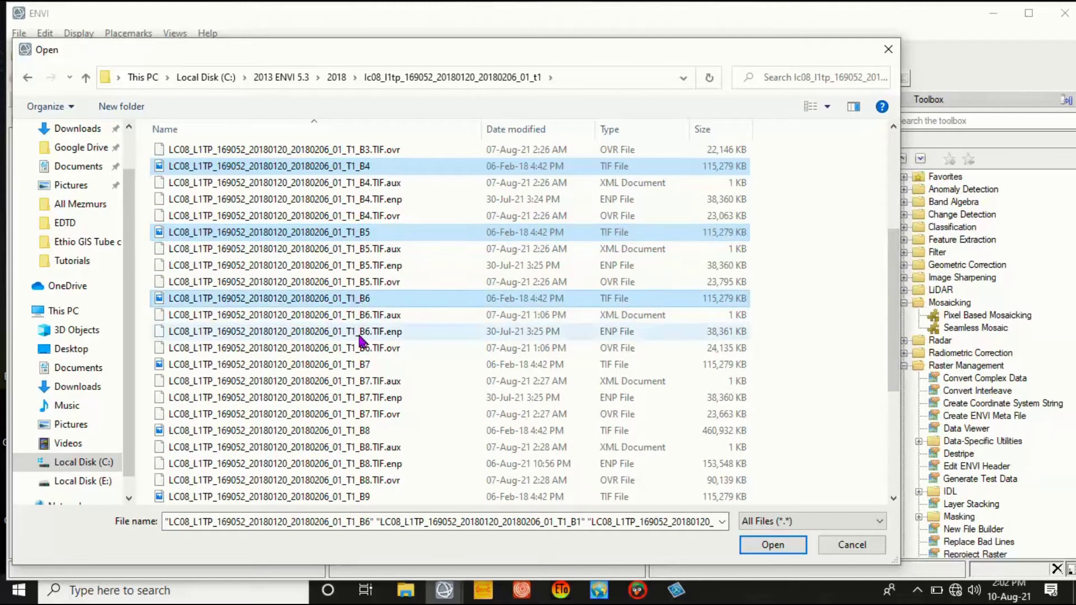
{"action": "left_click", "coordinate": [368, 365], "text": "ctrl"}
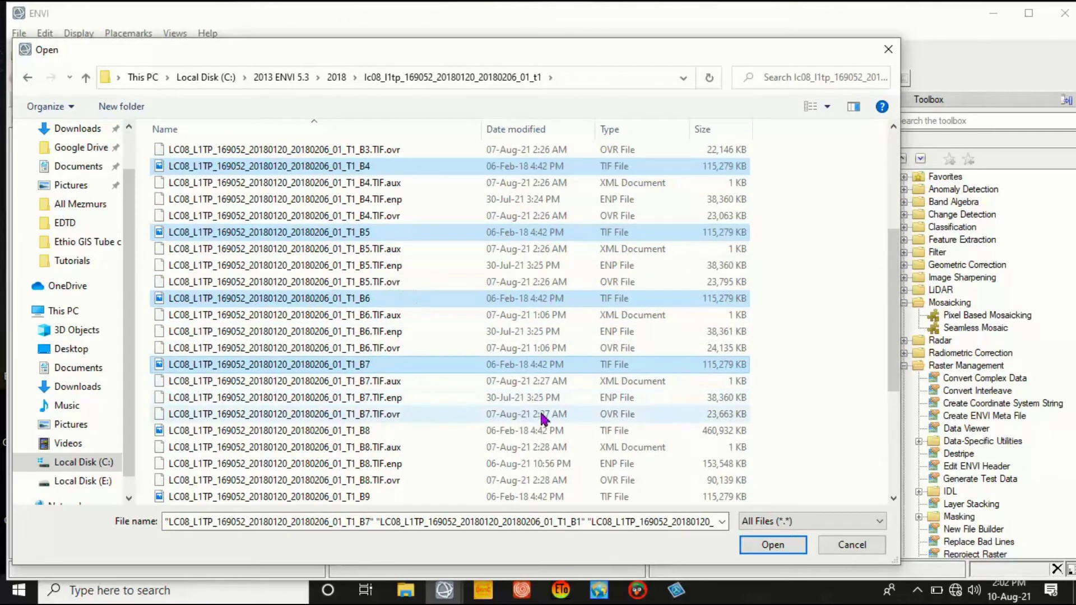
{"action": "left_click", "coordinate": [774, 546]}
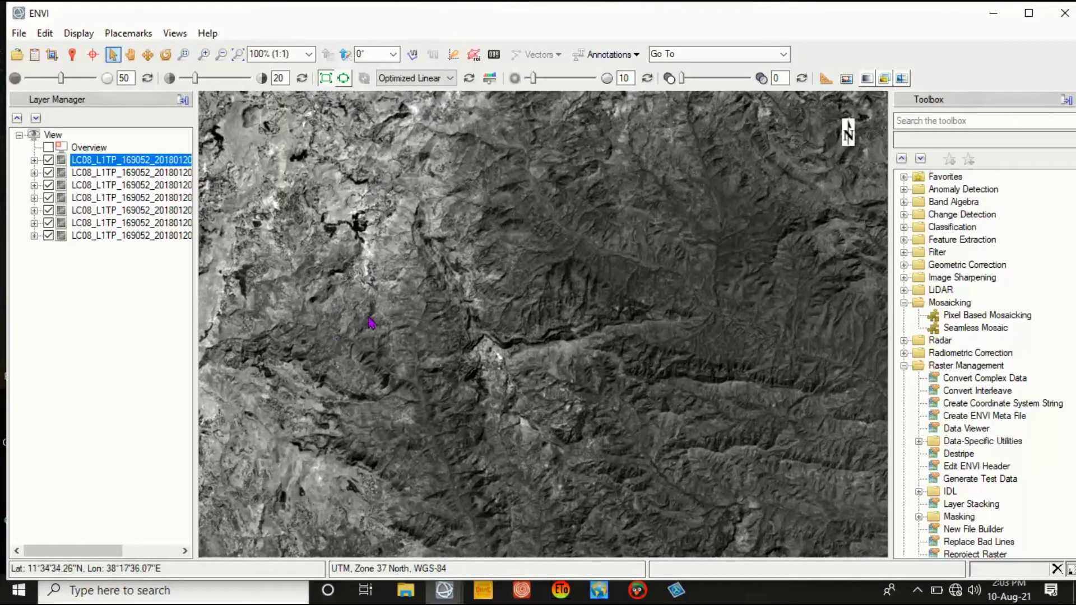
- Zoom to the full extent of the tilted scene and activate the Toolbox search box
{"action": "left_click", "coordinate": [238, 55]}
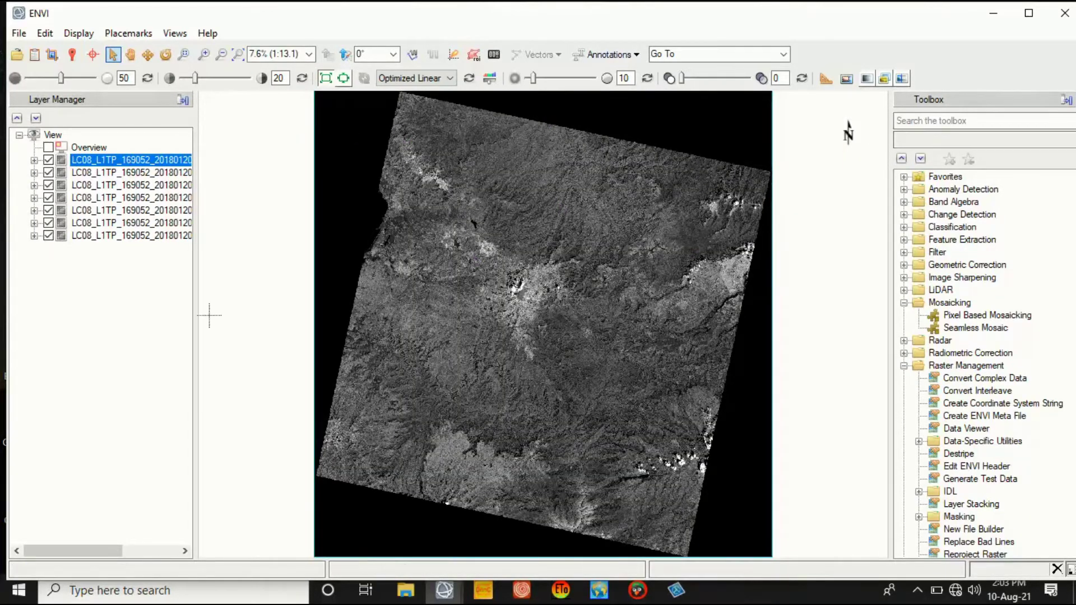
{"action": "left_click", "coordinate": [954, 120]}
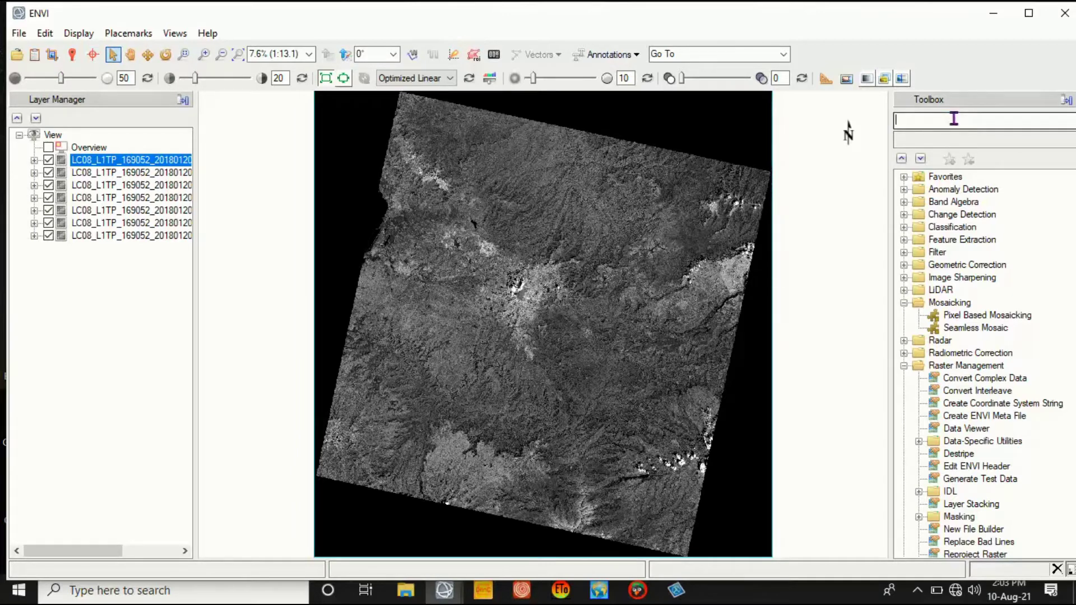
- Search the Toolbox for 'layer stacking' and launch Raster Management > Layer Stacking
{"action": "type", "text": "laye"}
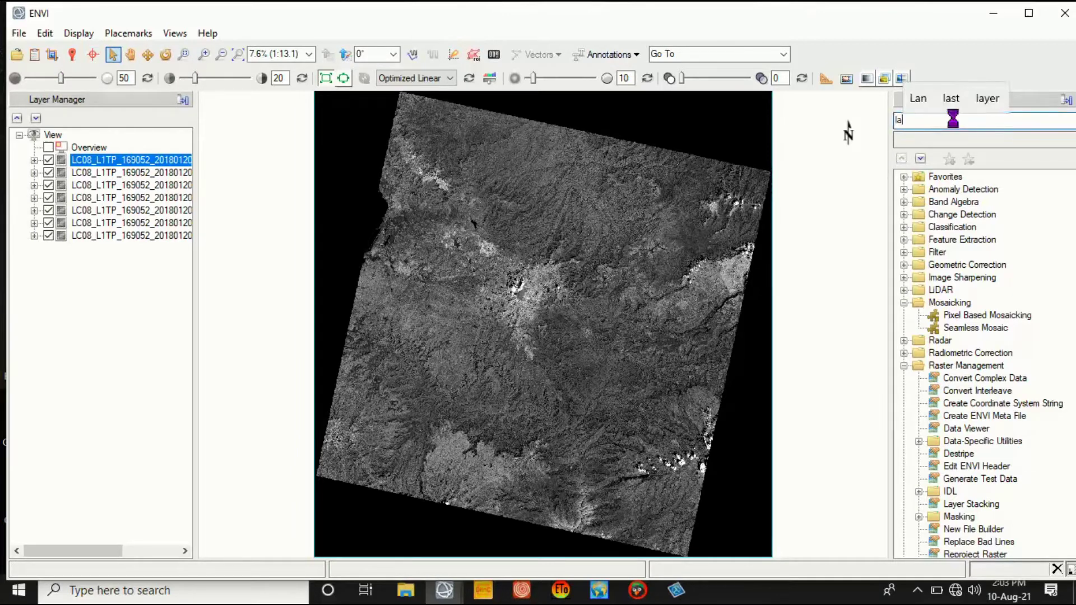
{"action": "type", "text": "r stacking"}
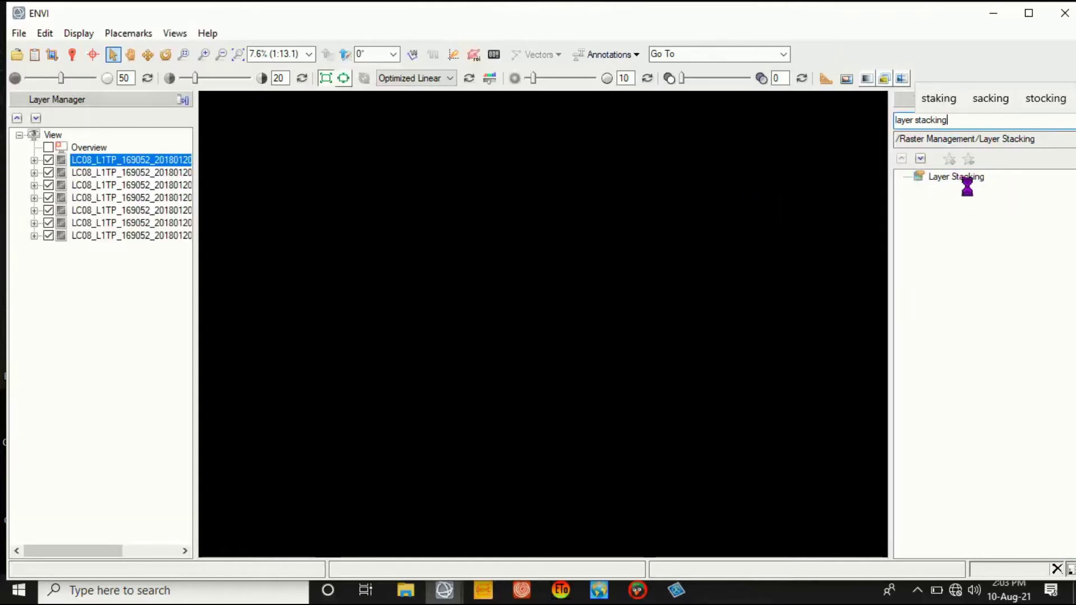
{"action": "left_click", "coordinate": [978, 180]}
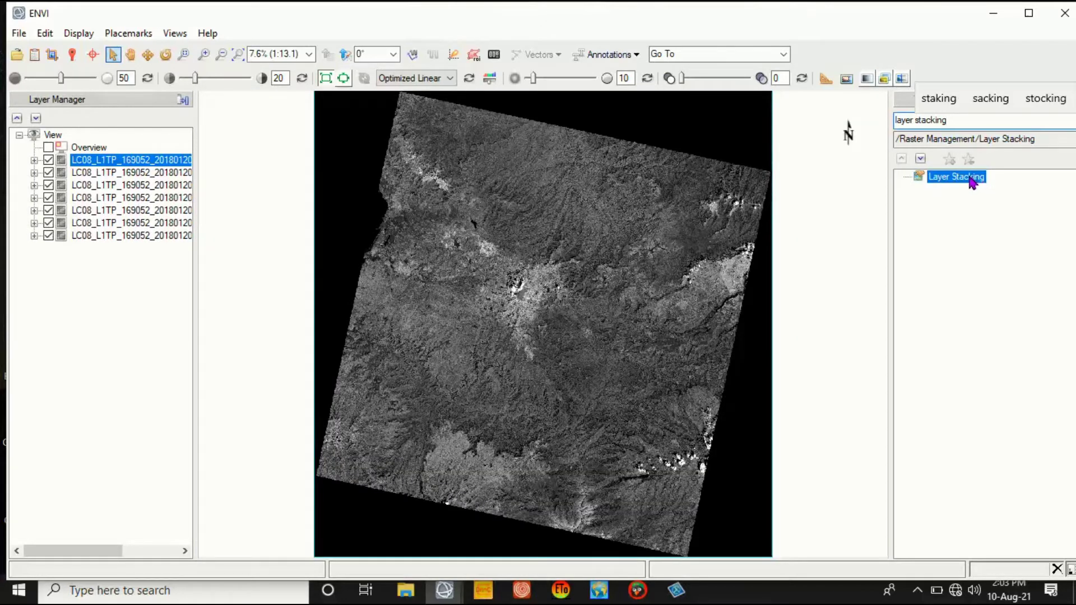
{"action": "double_click", "coordinate": [970, 178]}
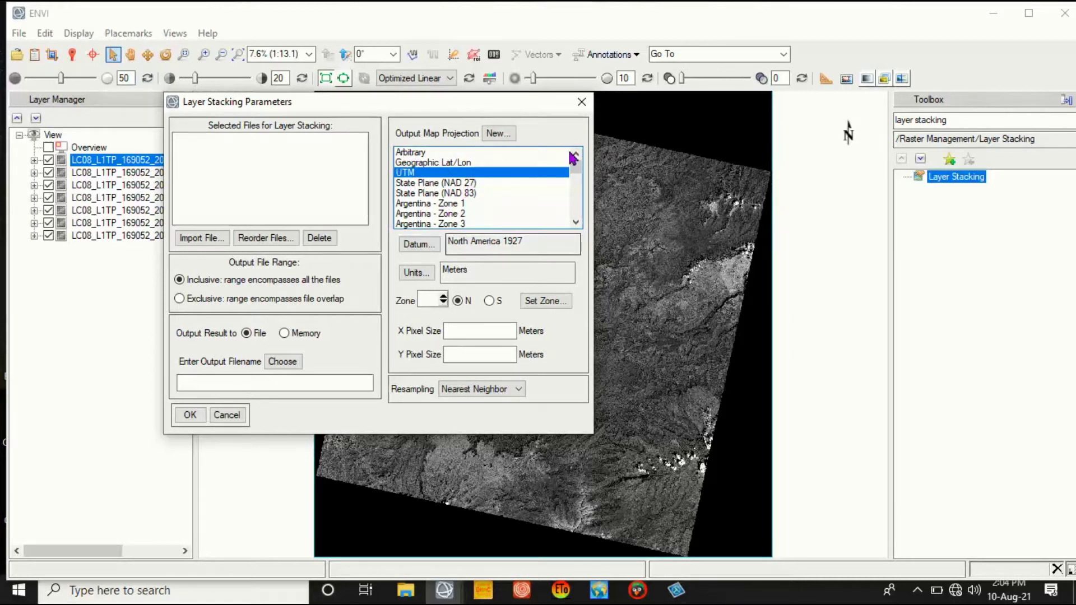
- Import all seven LC08 band files as inputs for the layer stack
{"action": "left_click", "coordinate": [199, 240]}
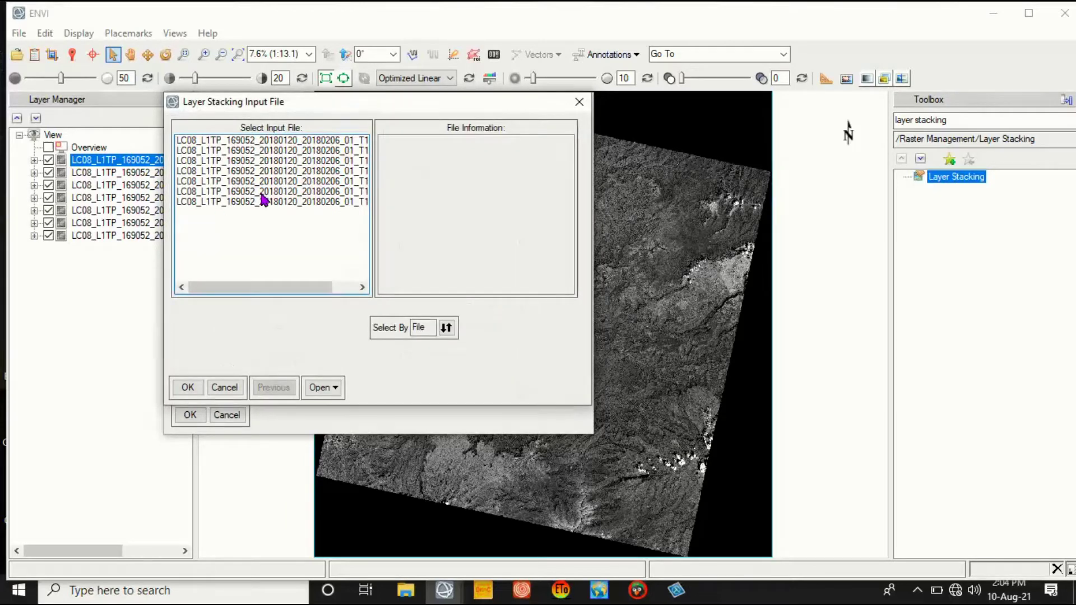
{"action": "left_click_drag", "start_coordinate": [282, 286], "coordinate": [278, 261]}
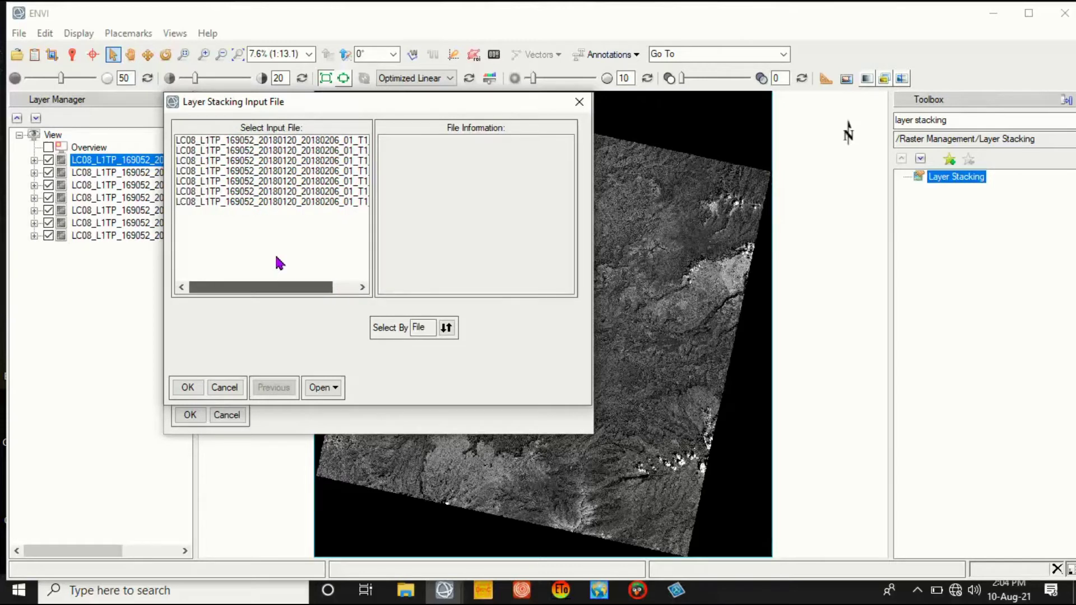
{"action": "left_click", "coordinate": [249, 205]}
{"action": "left_click_drag", "start_coordinate": [250, 205], "coordinate": [250, 145]}
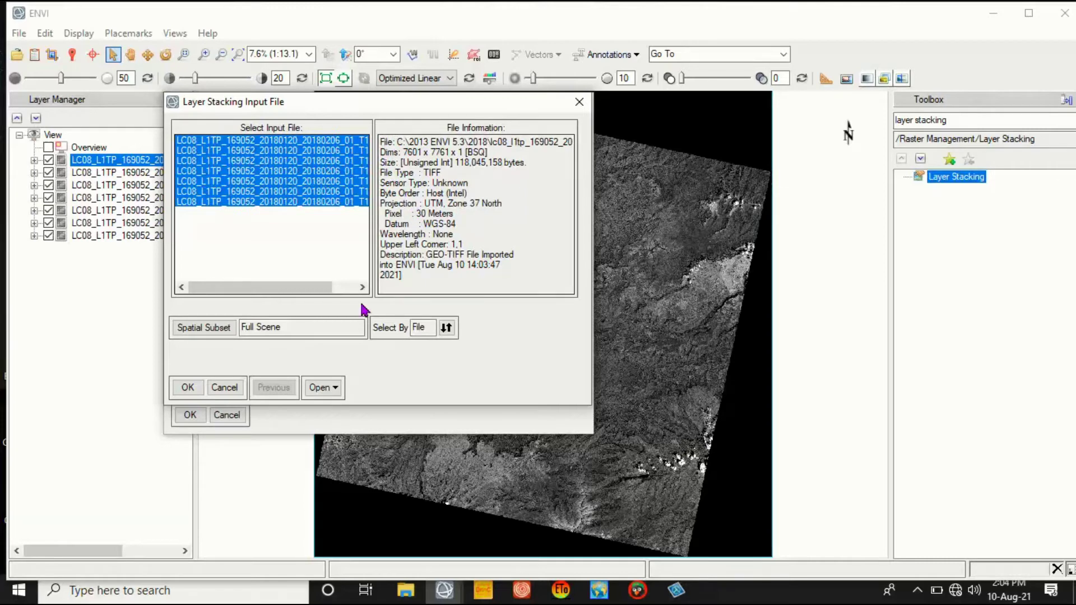
{"action": "left_click", "coordinate": [188, 387]}
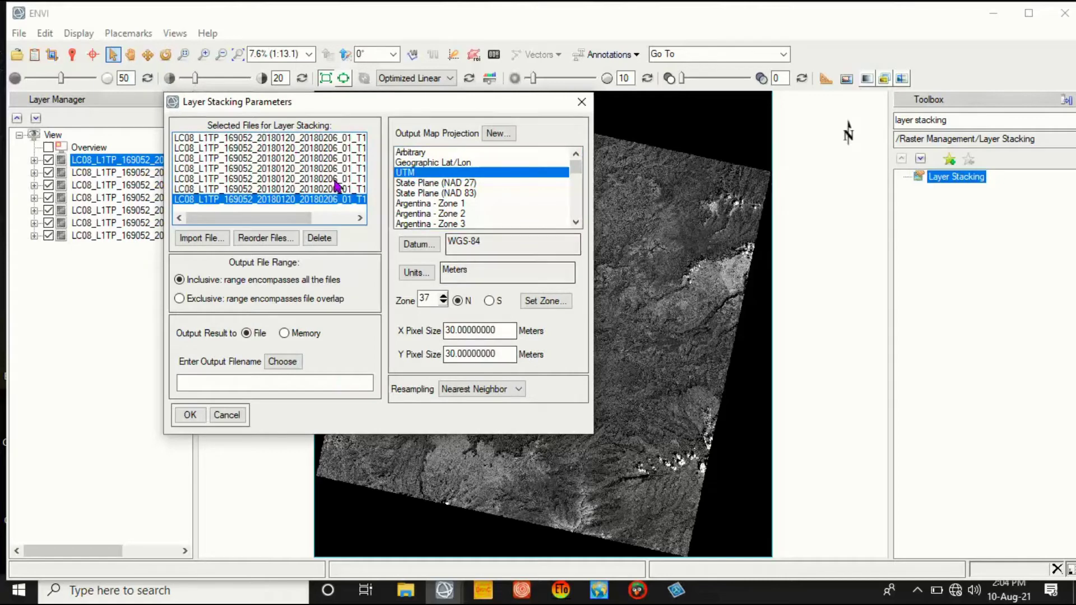
{"action": "left_click", "coordinate": [290, 364]}
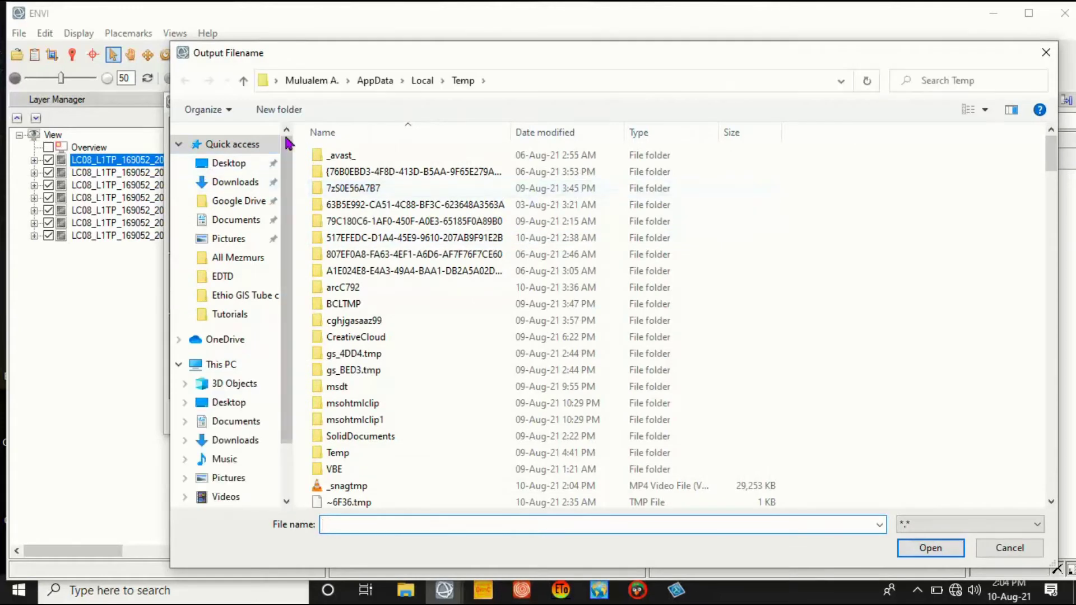
- Create and open a new Test 1 folder under C:\2013 ENVI 5.3\2018
{"action": "left_click", "coordinate": [208, 364]}
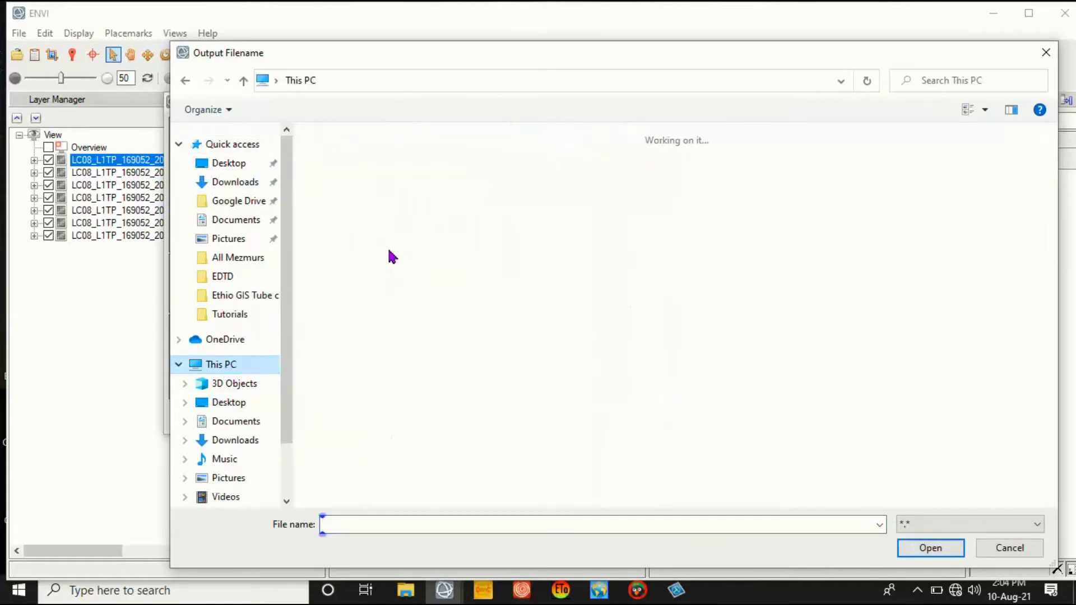
{"action": "left_click", "coordinate": [405, 335]}
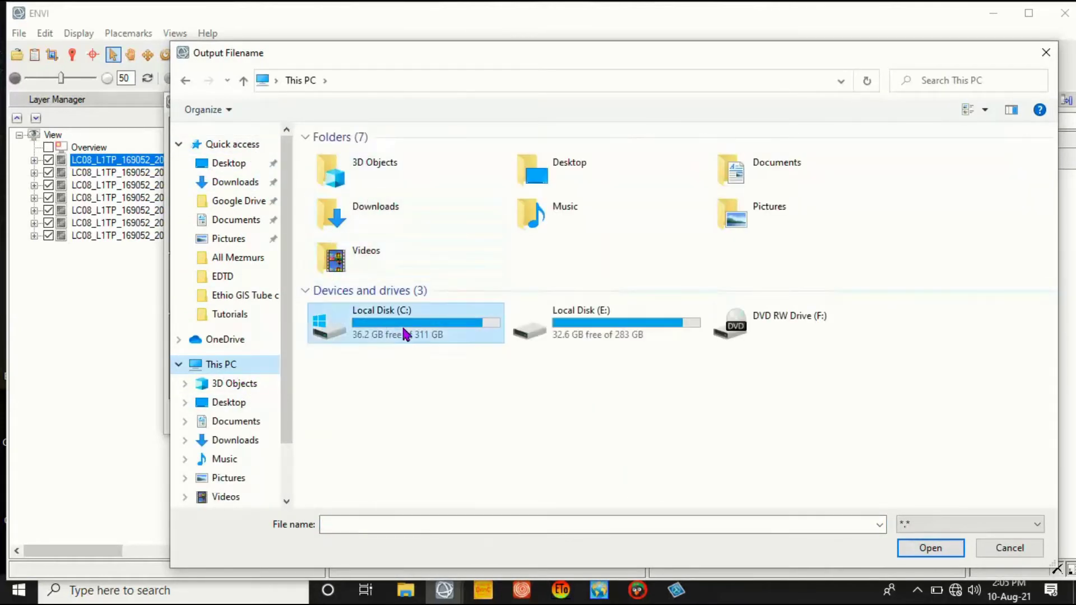
{"action": "double_click", "coordinate": [406, 334]}
{"action": "left_click", "coordinate": [353, 161]}
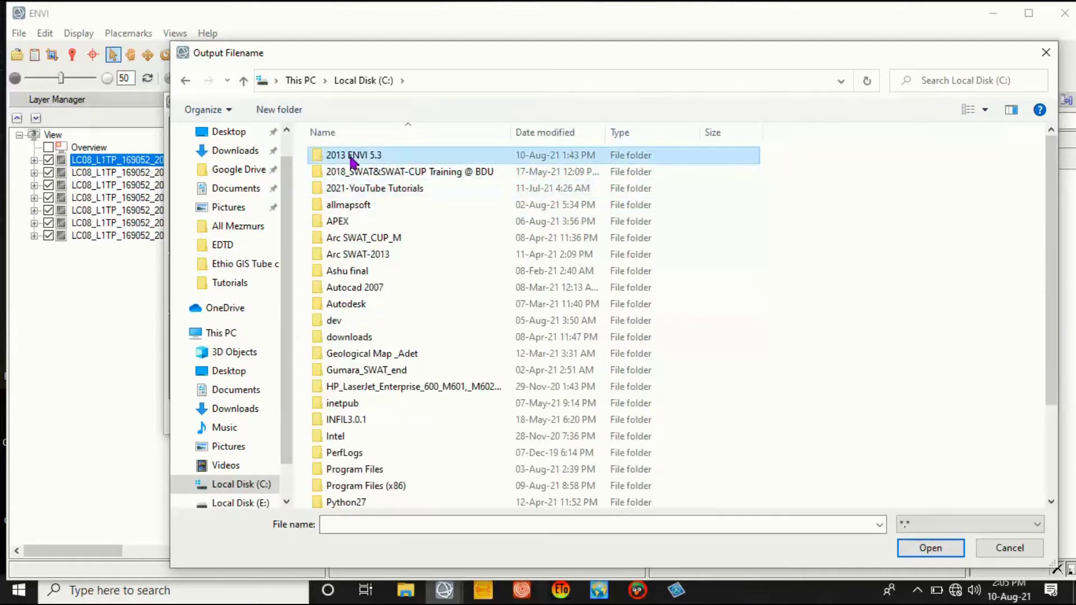
{"action": "double_click", "coordinate": [353, 158]}
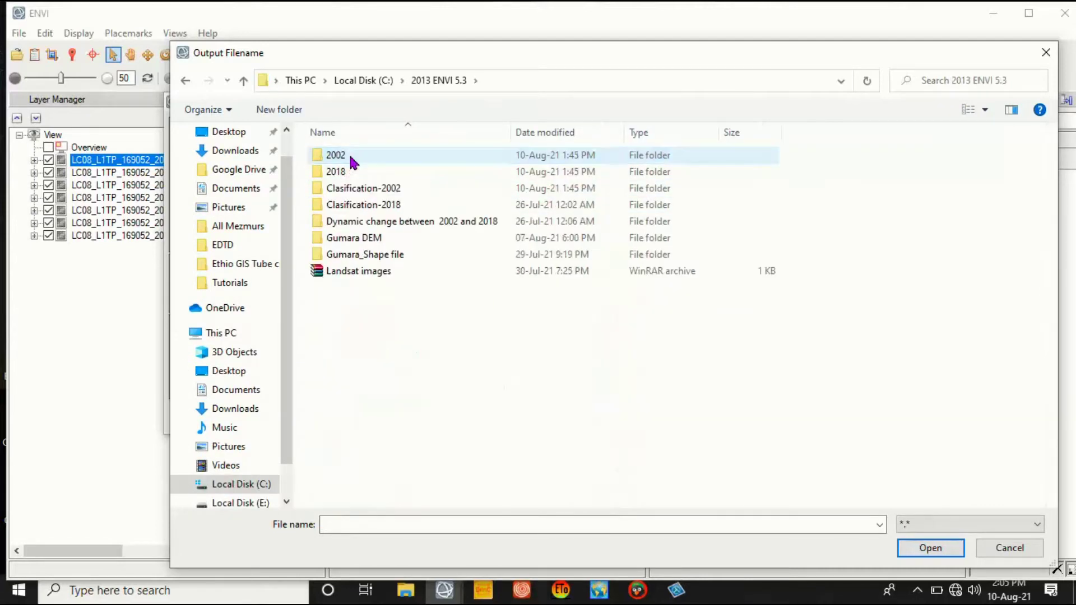
{"action": "double_click", "coordinate": [376, 172]}
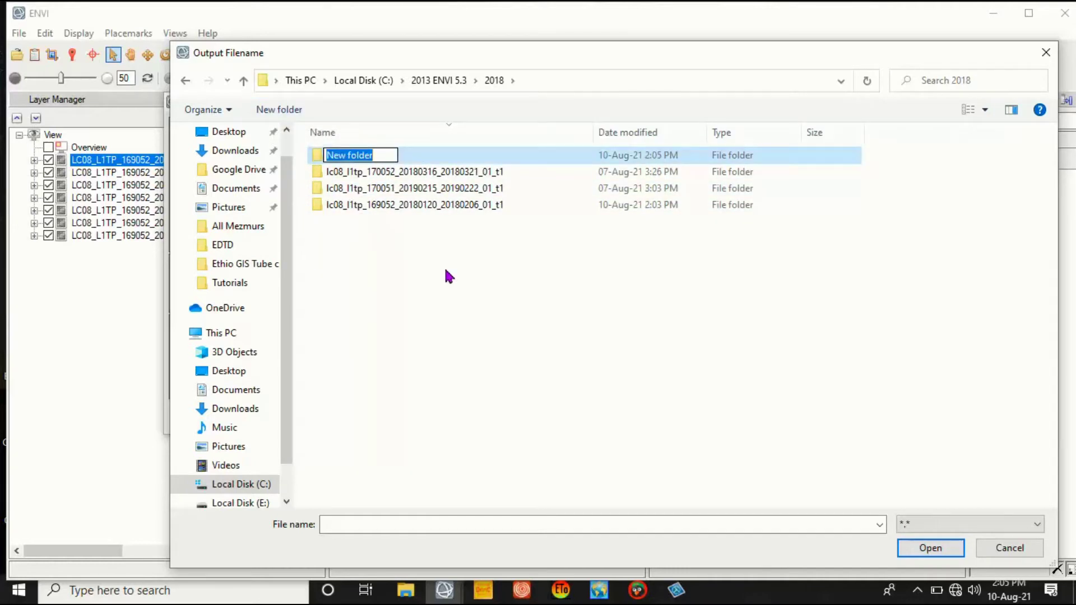
{"action": "type", "text": "Test"}
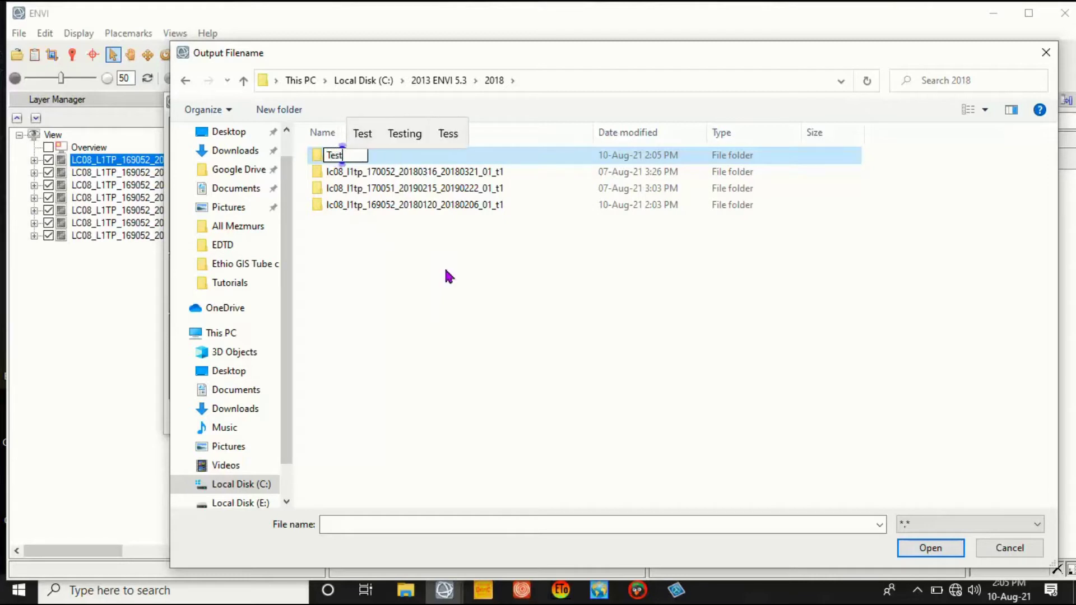
{"action": "type", "text": " 1"}
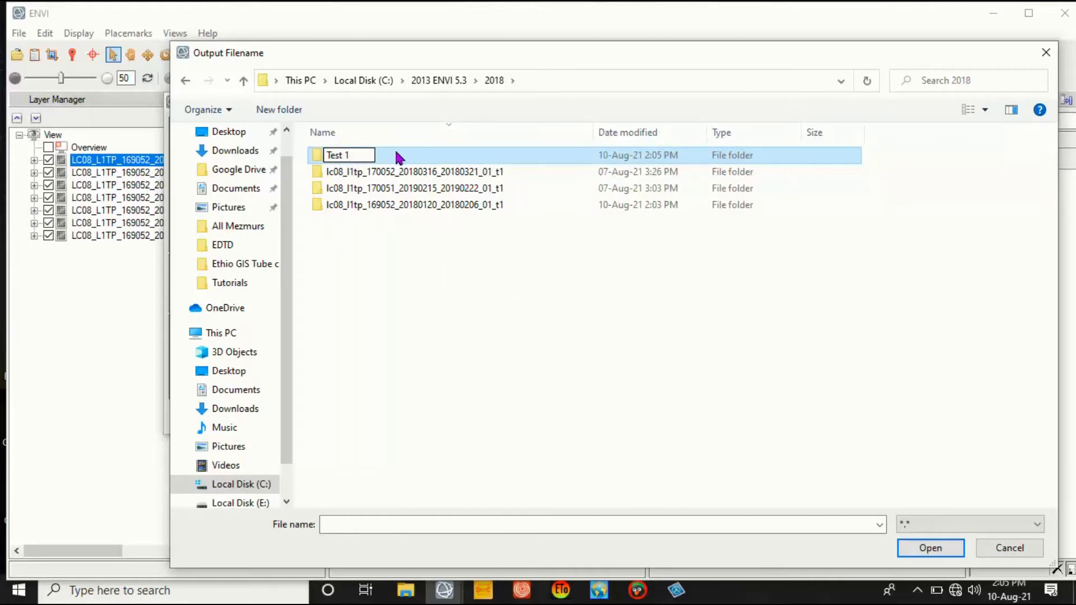
{"action": "key", "text": "Return"}
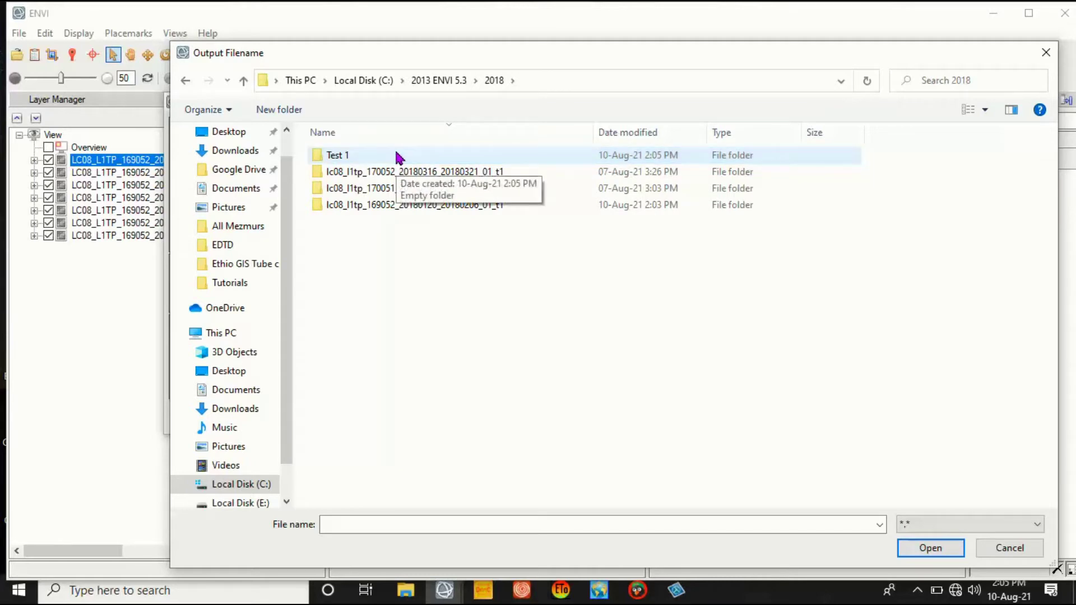
{"action": "double_click", "coordinate": [397, 154]}
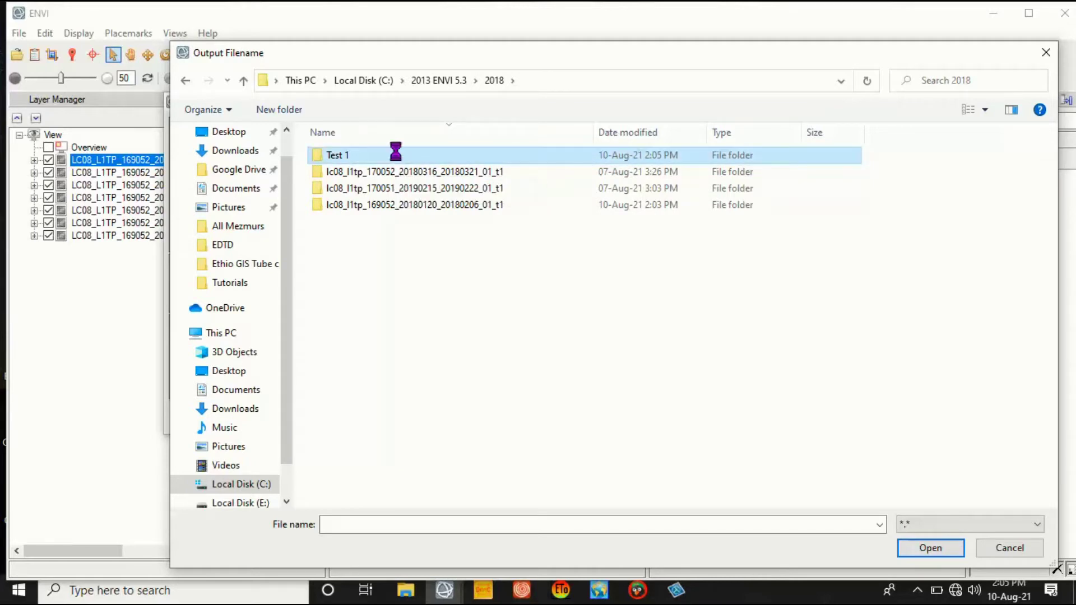
- Name the output file 'layer stacking' and run the stacking
{"action": "left_click", "coordinate": [340, 525]}
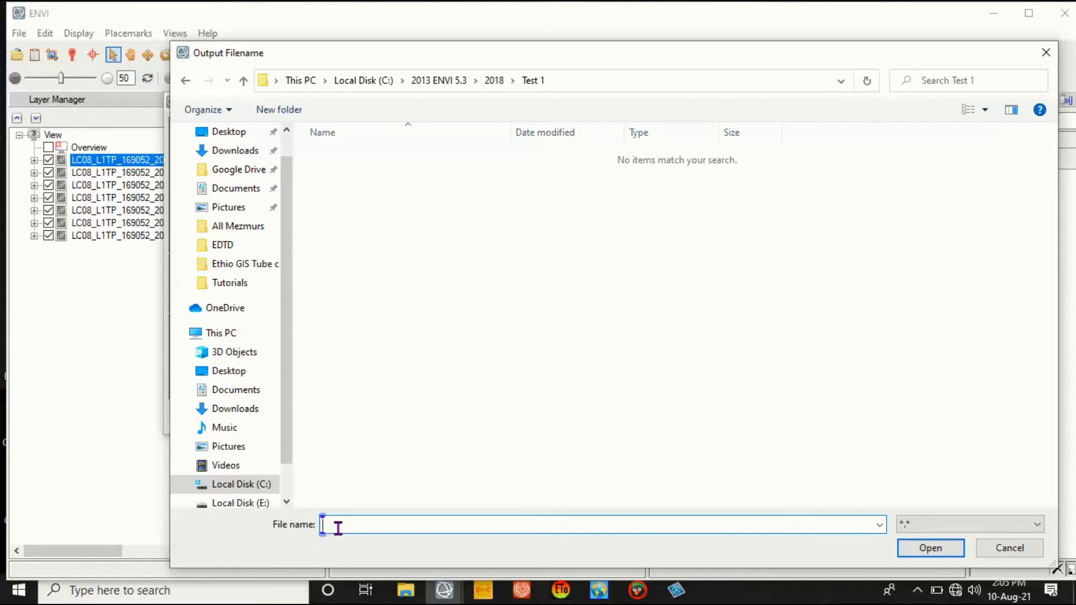
{"action": "type", "text": "la"}
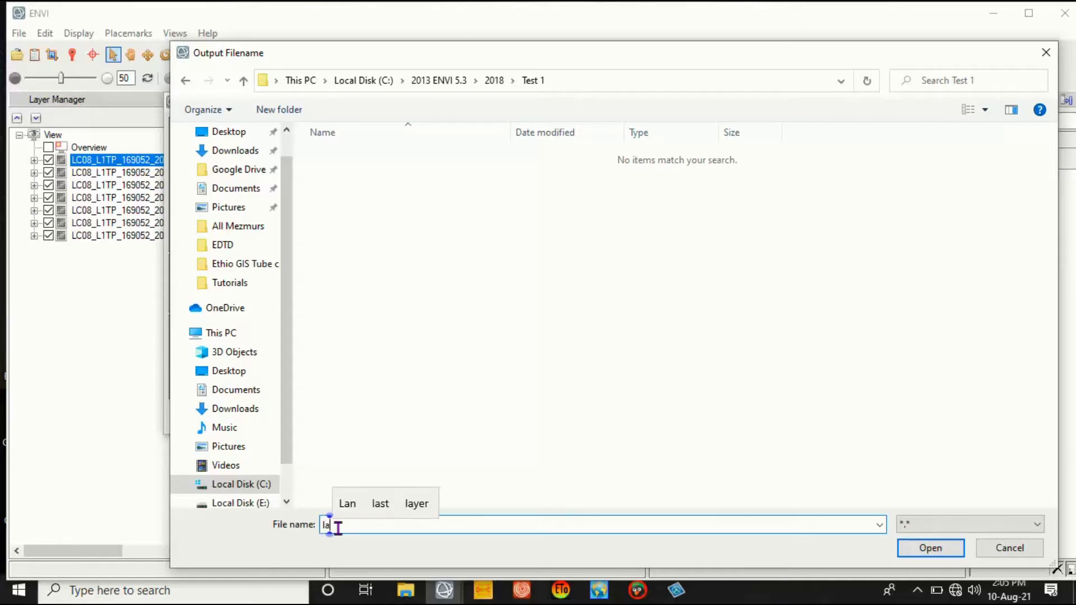
{"action": "type", "text": "yer sta"}
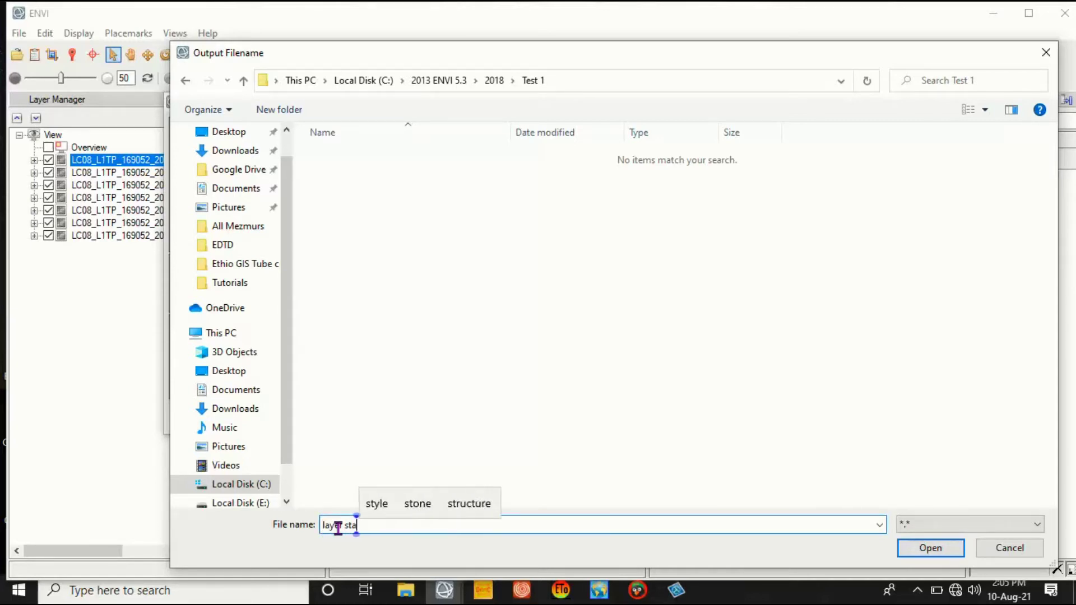
{"action": "type", "text": "cking"}
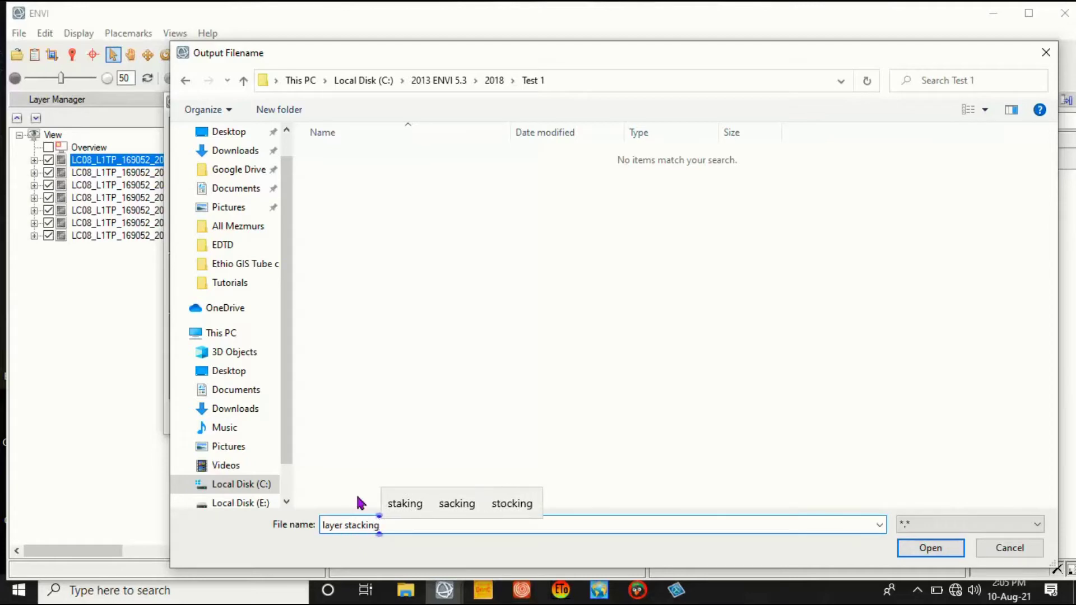
{"action": "left_click", "coordinate": [928, 549]}
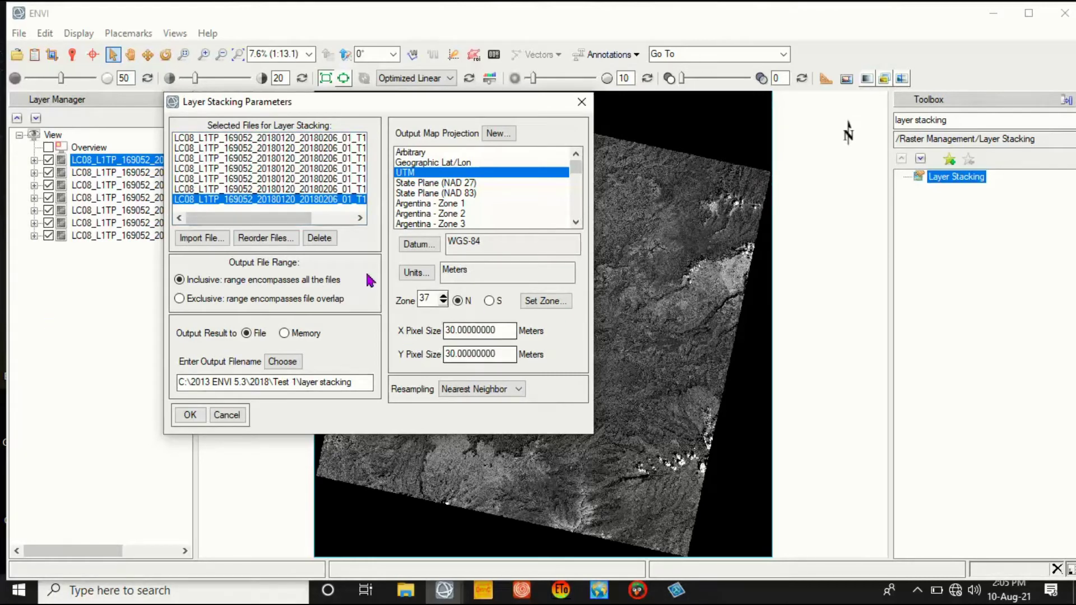
{"action": "left_click", "coordinate": [190, 415]}
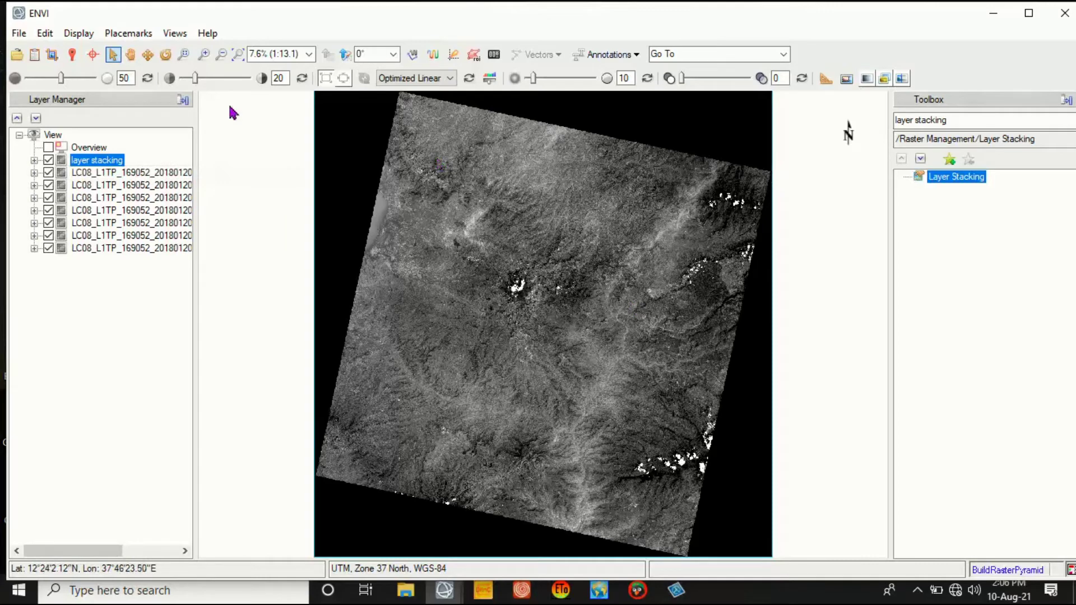
- Open the Data Manager to list the LC08 bands and the new layer stacking dataset
{"action": "left_click", "coordinate": [34, 56]}
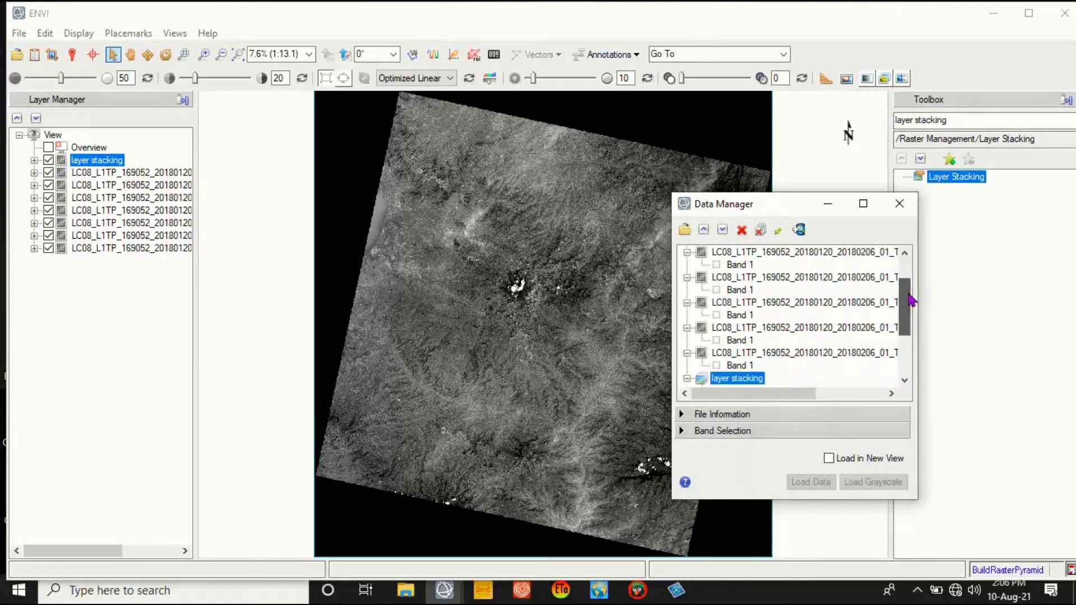
- Close all seven individual LC08 band files, keeping only the layer stacking dataset
{"action": "left_click_drag", "start_coordinate": [911, 299], "coordinate": [914, 312]}
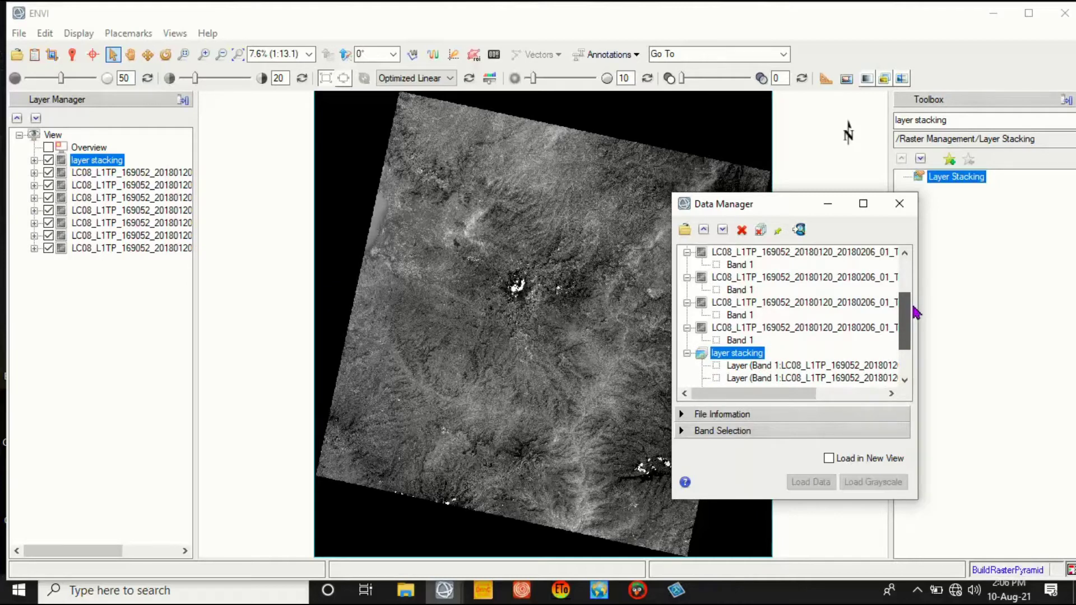
{"action": "left_click_drag", "start_coordinate": [914, 312], "coordinate": [896, 258]}
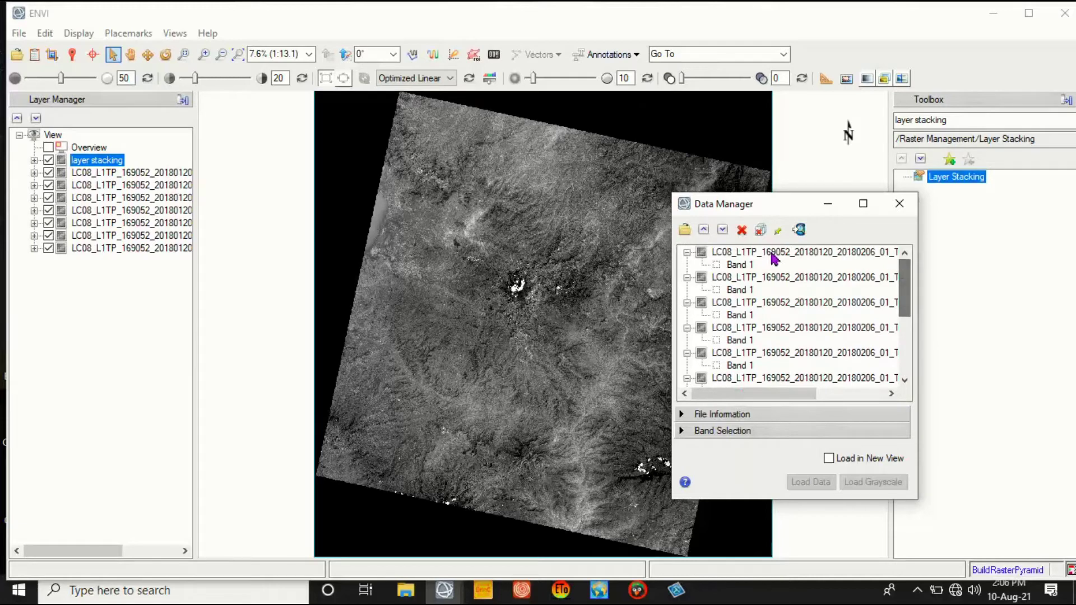
{"action": "left_click", "coordinate": [773, 257]}
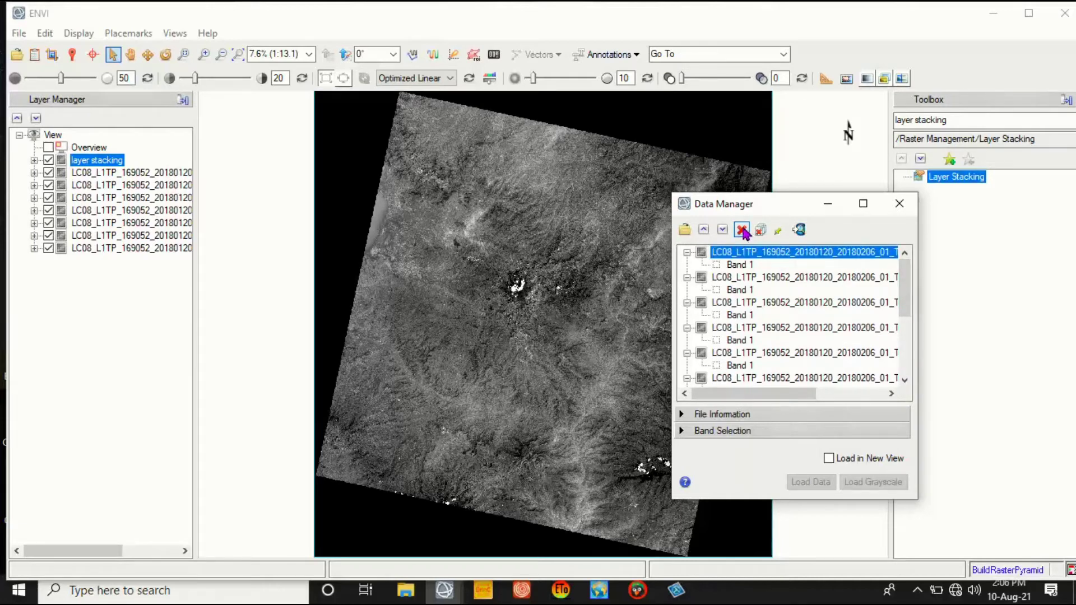
{"action": "left_click", "coordinate": [742, 230]}
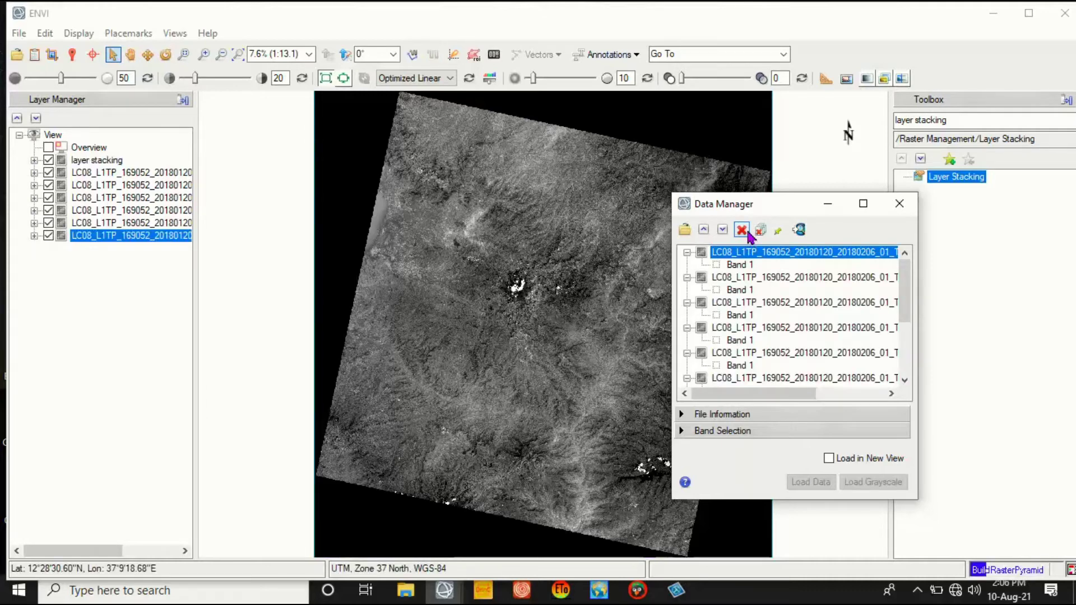
{"action": "left_click", "coordinate": [742, 230]}
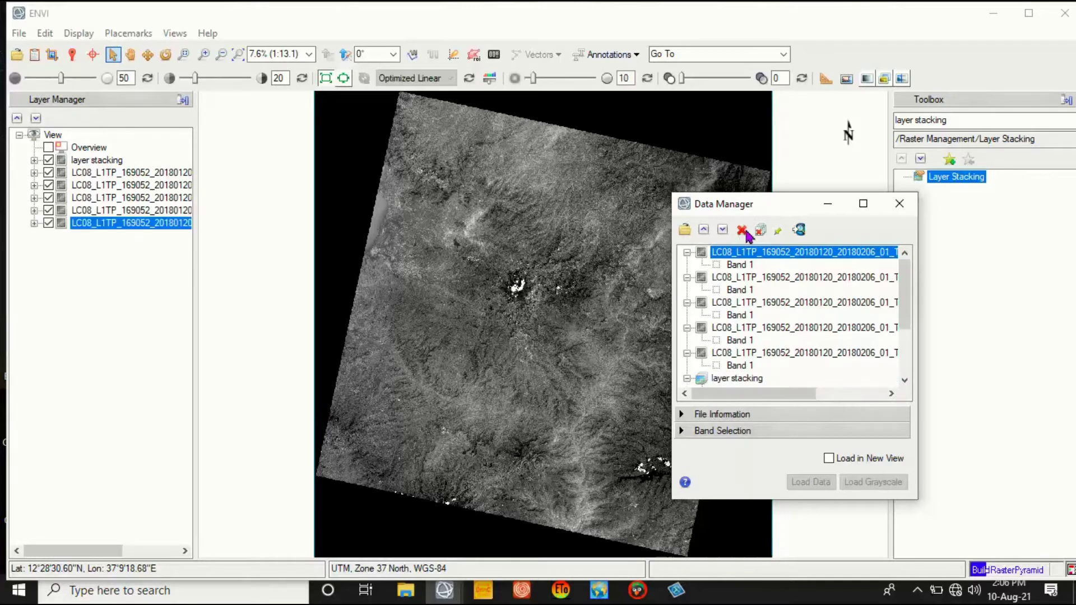
{"action": "left_click", "coordinate": [744, 231]}
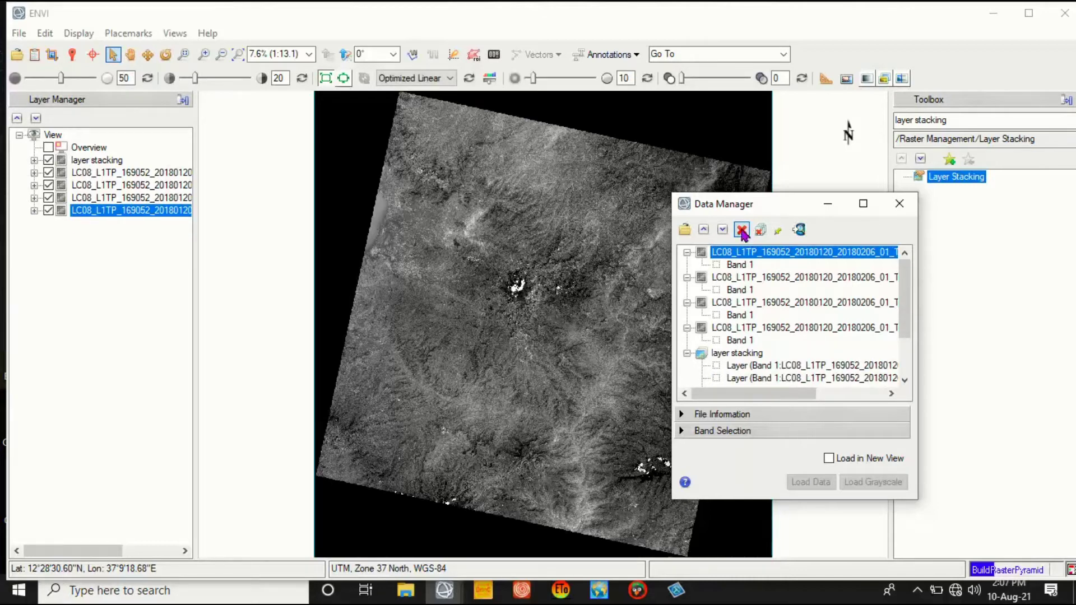
{"action": "left_click", "coordinate": [741, 231]}
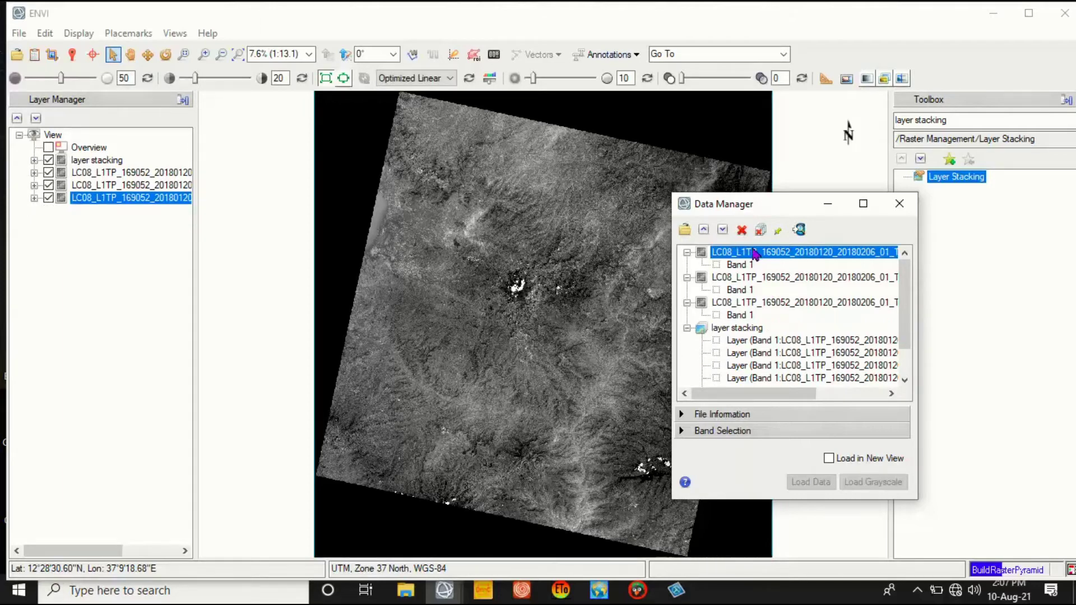
{"action": "left_click", "coordinate": [743, 230]}
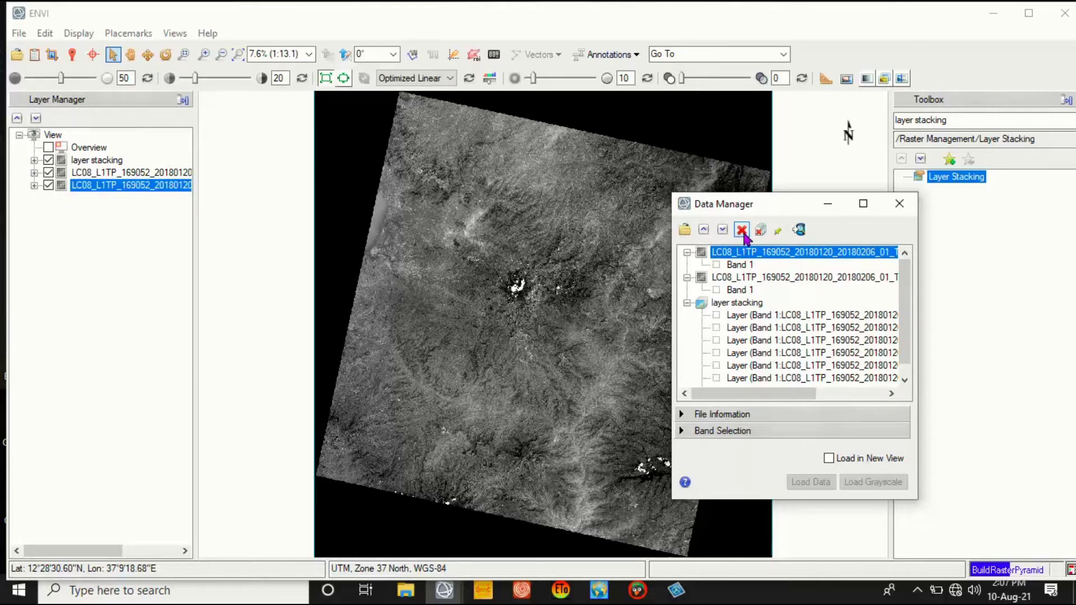
{"action": "left_click", "coordinate": [743, 233]}
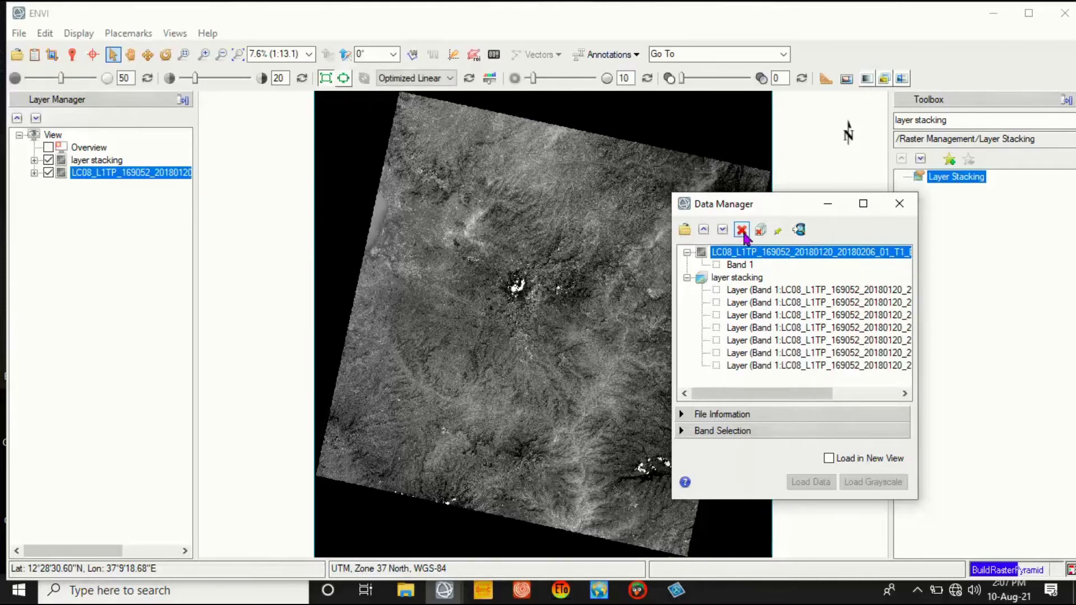
{"action": "left_click", "coordinate": [742, 230]}
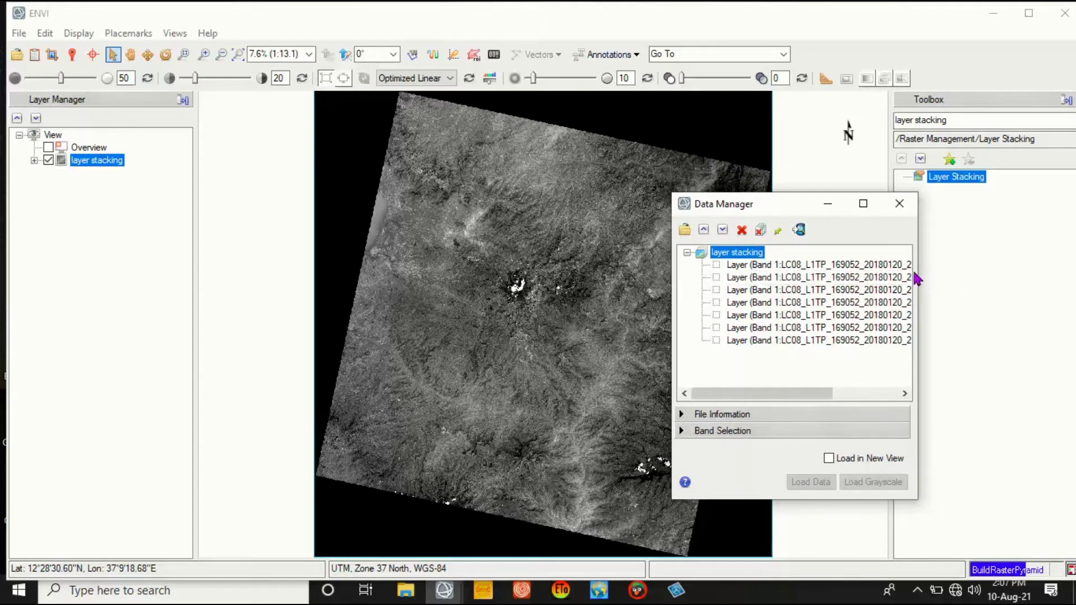
{"action": "left_click_drag", "start_coordinate": [918, 270], "coordinate": [1028, 270]}
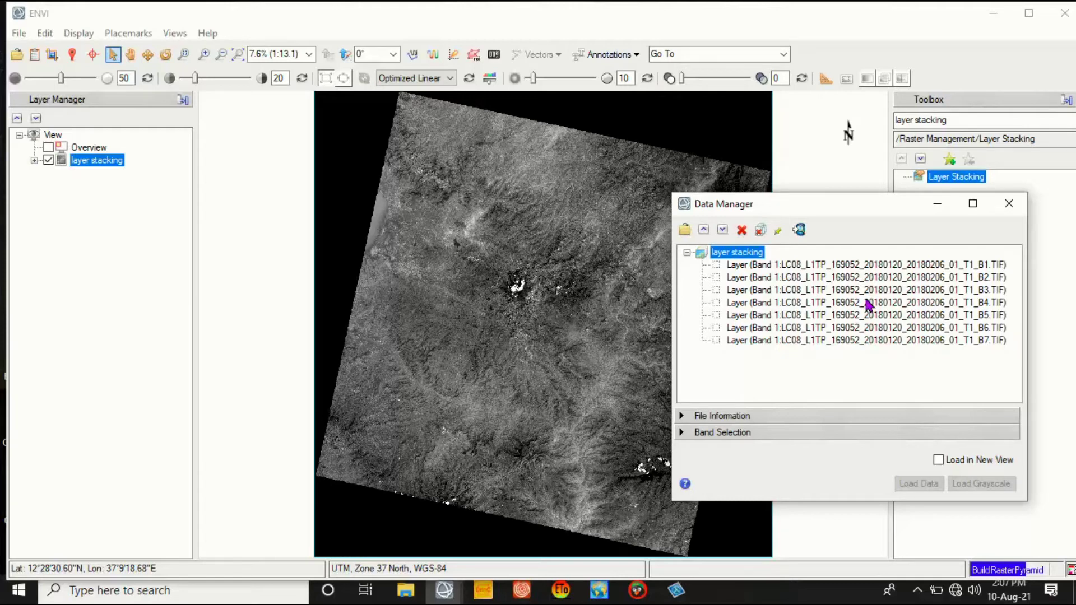
- Load a composite with B4 as red, B3 green, B2 blue, then close Data Manager
{"action": "left_click", "coordinate": [867, 303]}
{"action": "left_click", "coordinate": [861, 289]}
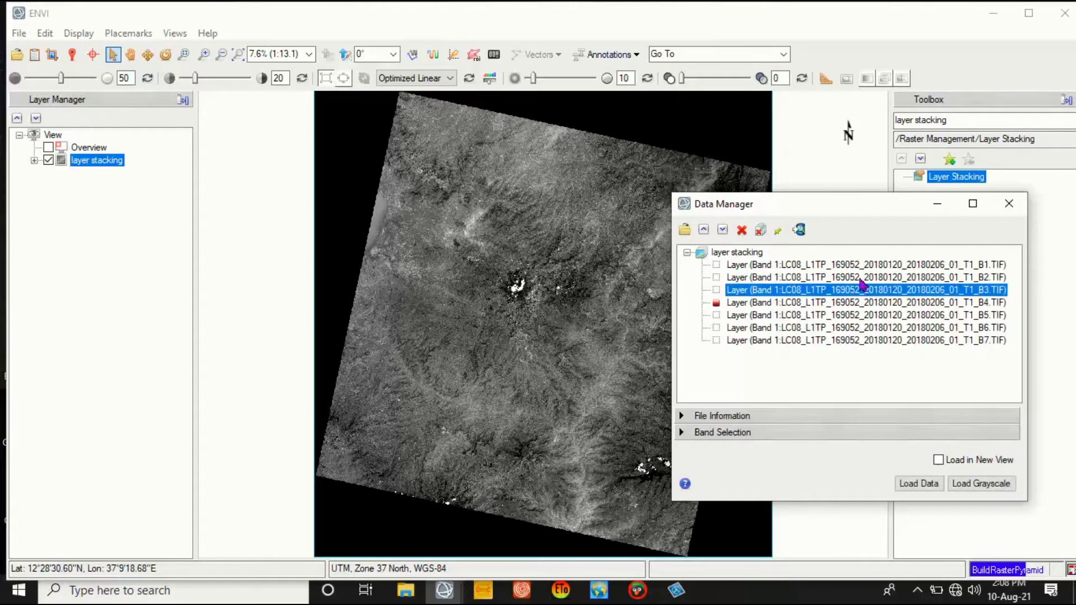
{"action": "left_click", "coordinate": [860, 278]}
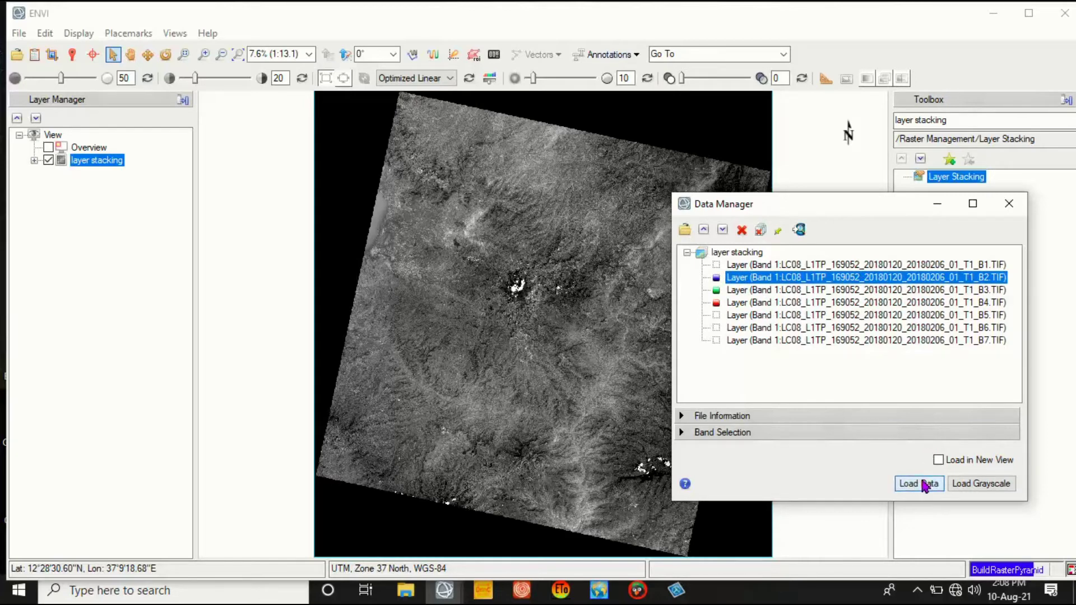
{"action": "left_click", "coordinate": [923, 484]}
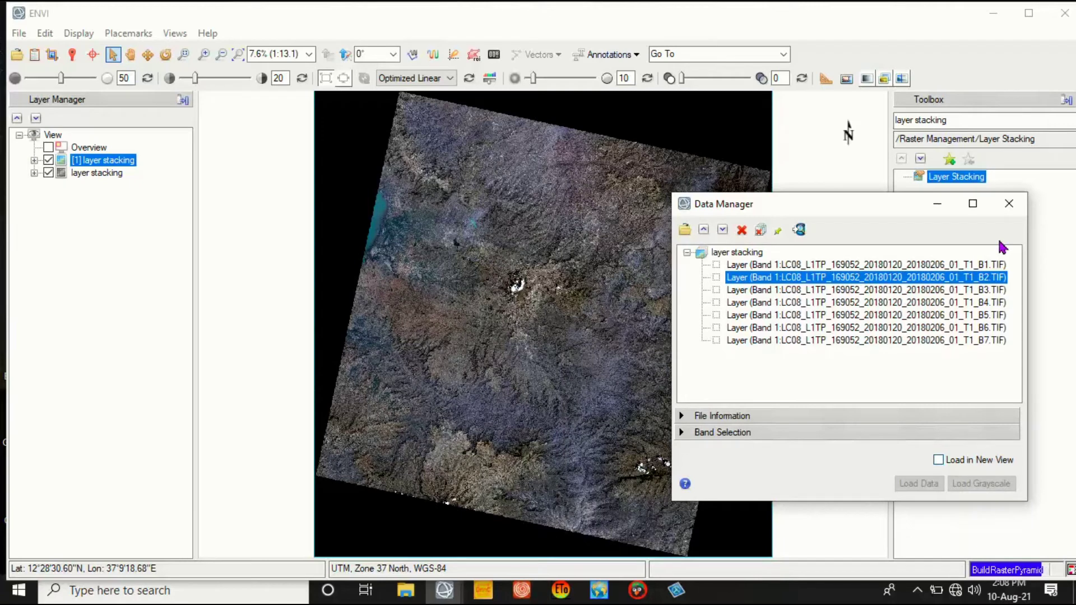
{"action": "left_click", "coordinate": [1008, 204]}
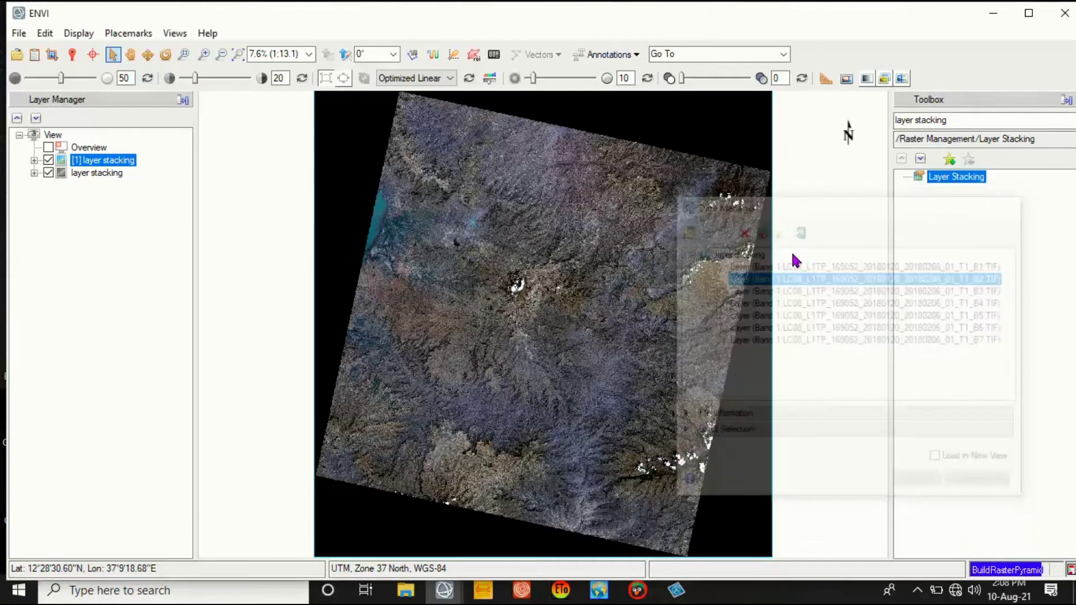
- Expand 'layer stacking' and '[1] layer stacking' in the Layer Manager to list their bands
{"action": "left_click", "coordinate": [34, 173]}
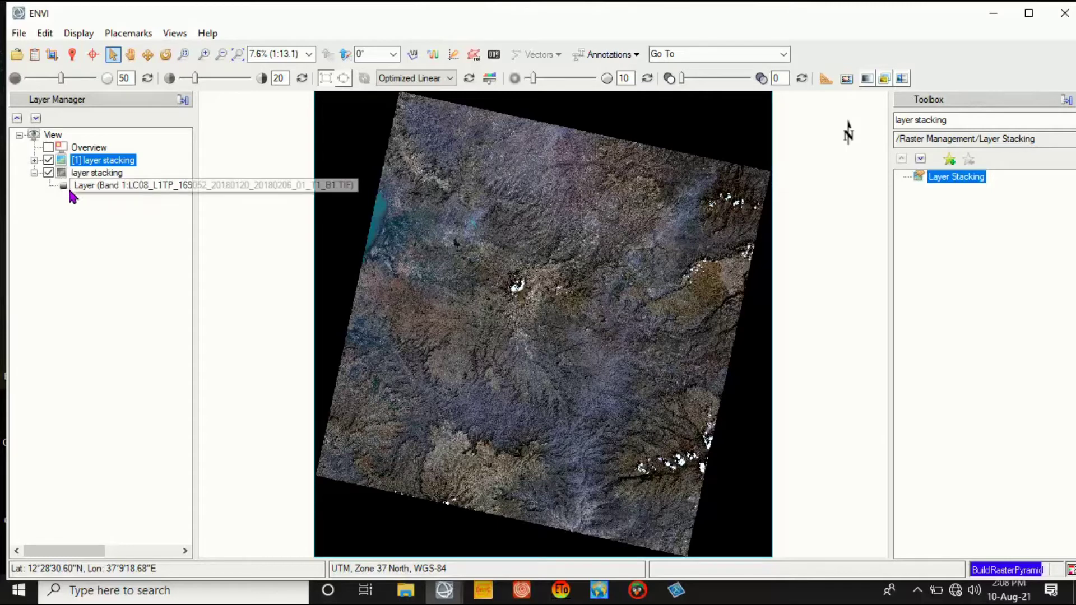
{"action": "left_click", "coordinate": [34, 160]}
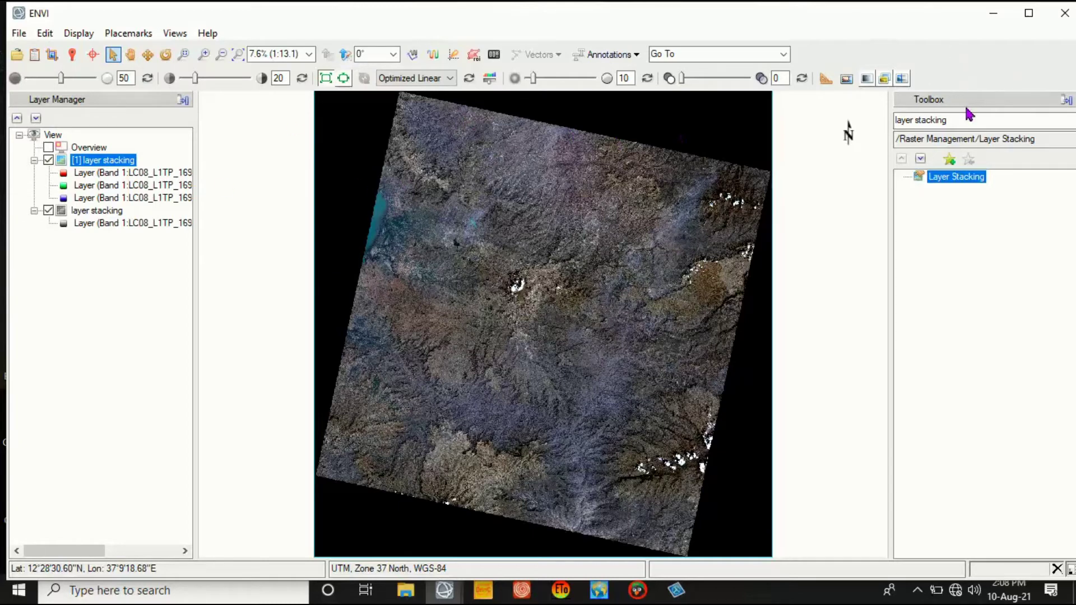
{"action": "left_click", "coordinate": [17, 53]}
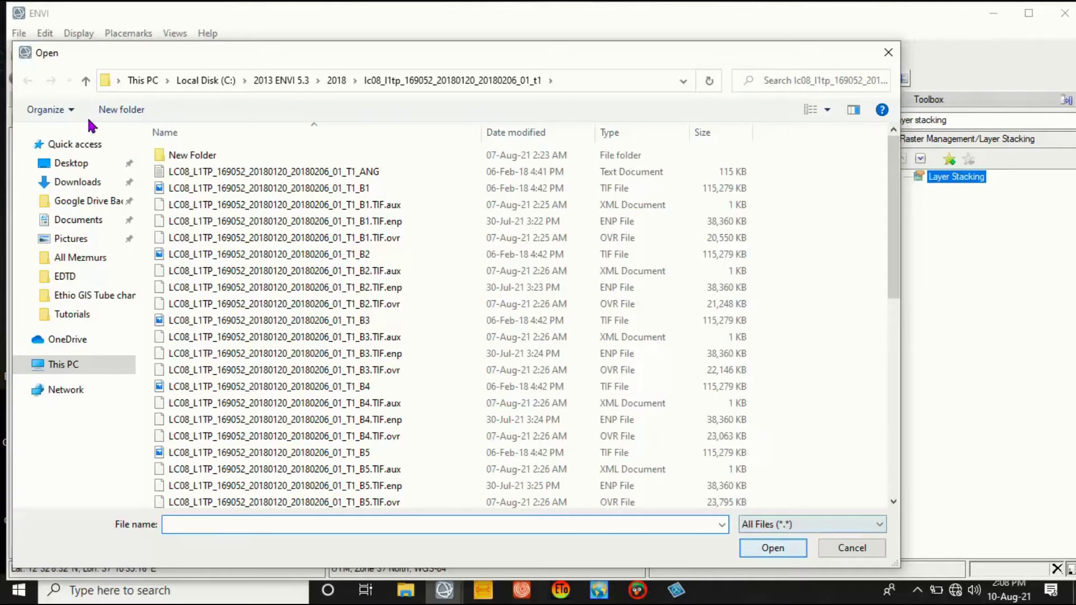
- Load Gumara_Boundary.shp from the Gumara_Shape file folder, filtering the file type to Shapefile (*.shp)
{"action": "left_click", "coordinate": [87, 77]}
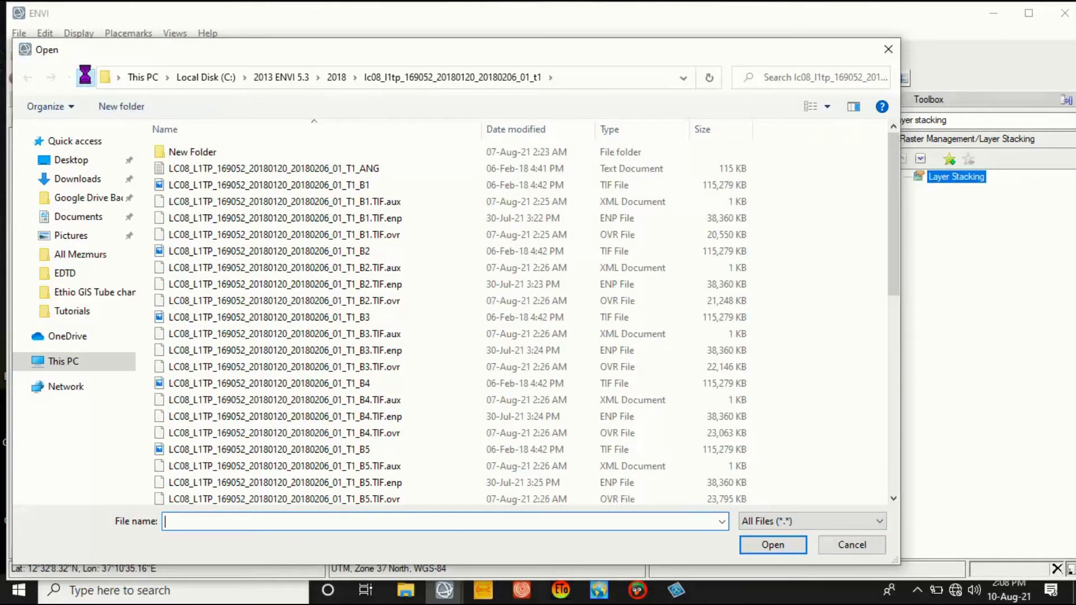
{"action": "left_click", "coordinate": [87, 77]}
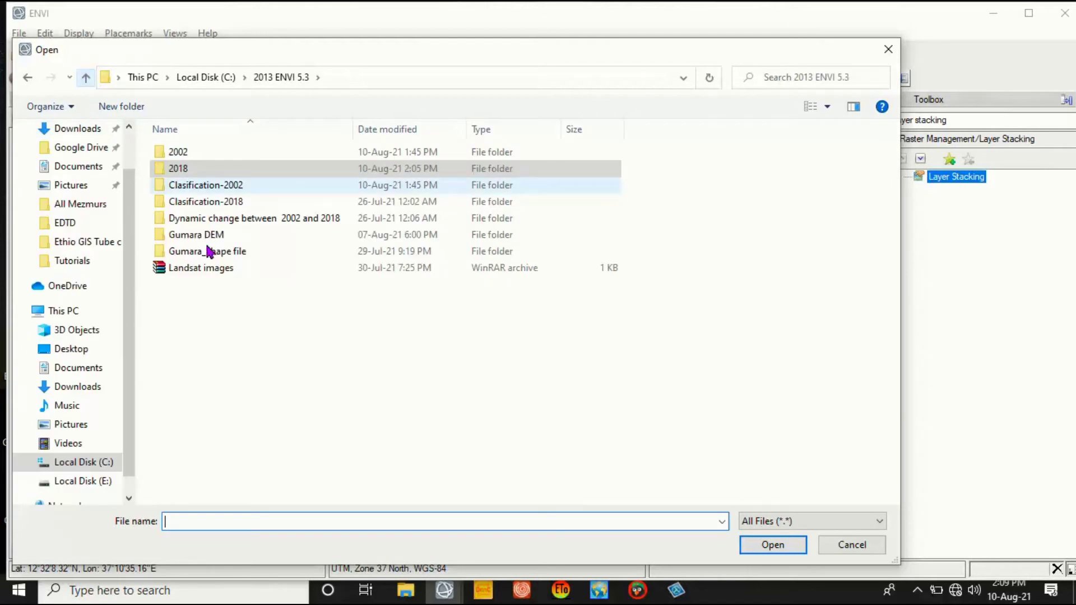
{"action": "left_click", "coordinate": [210, 256]}
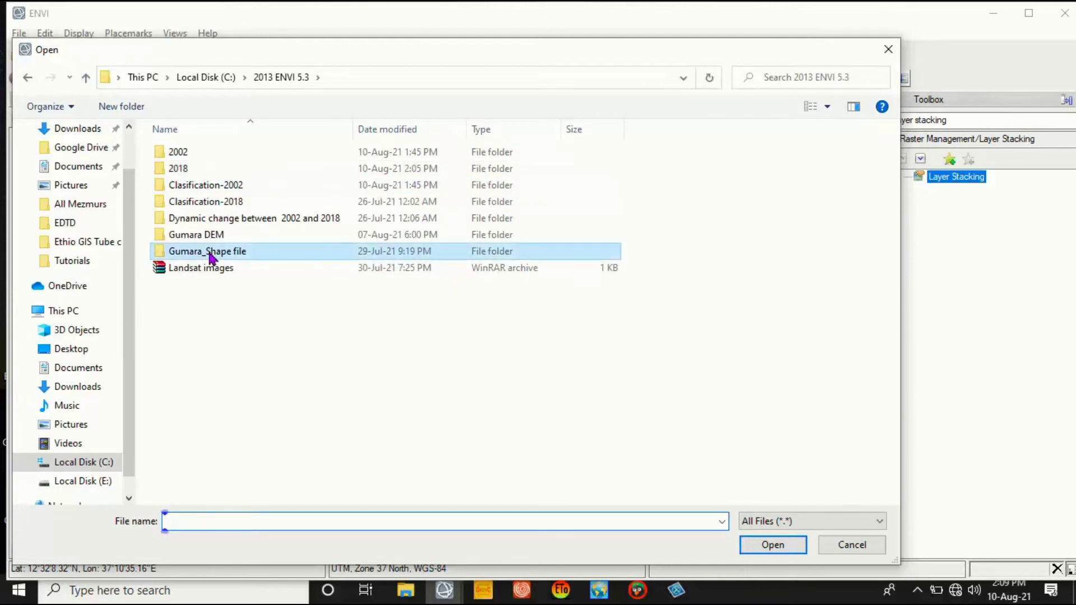
{"action": "double_click", "coordinate": [210, 257]}
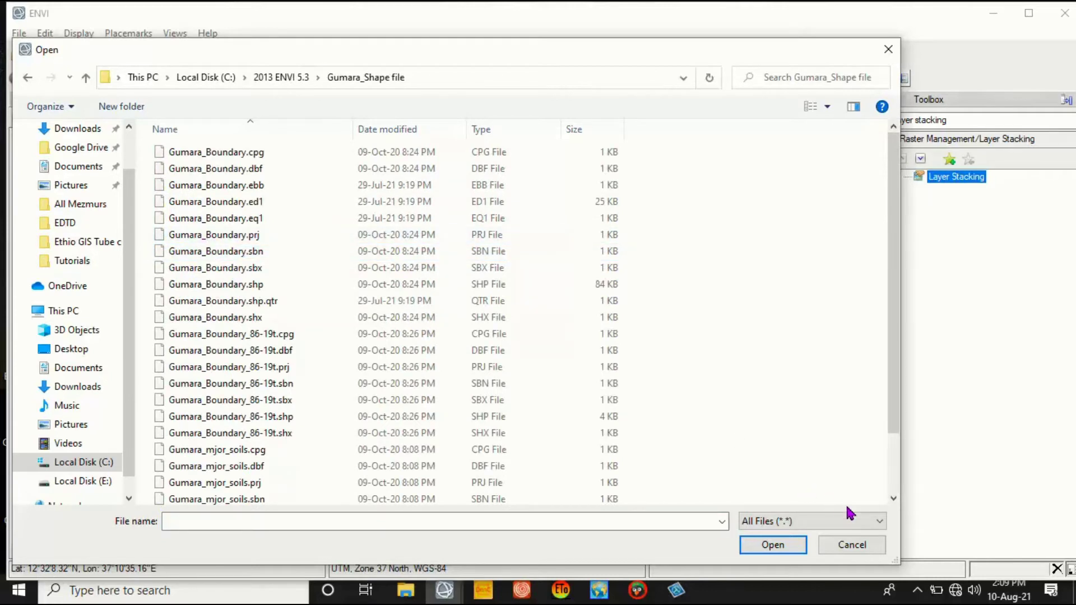
{"action": "left_click", "coordinate": [859, 523]}
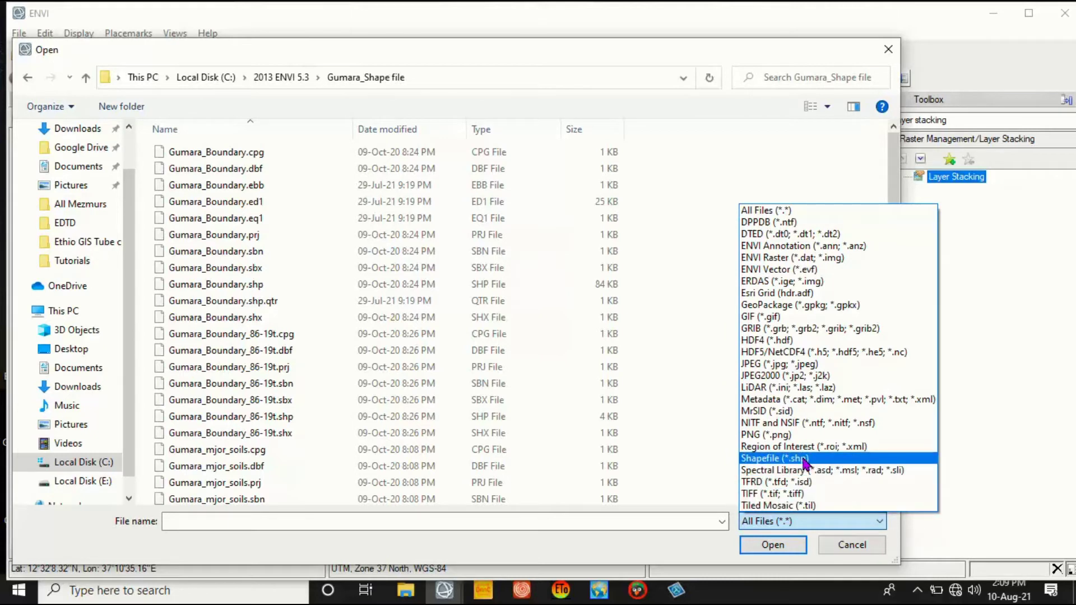
{"action": "left_click", "coordinate": [804, 459]}
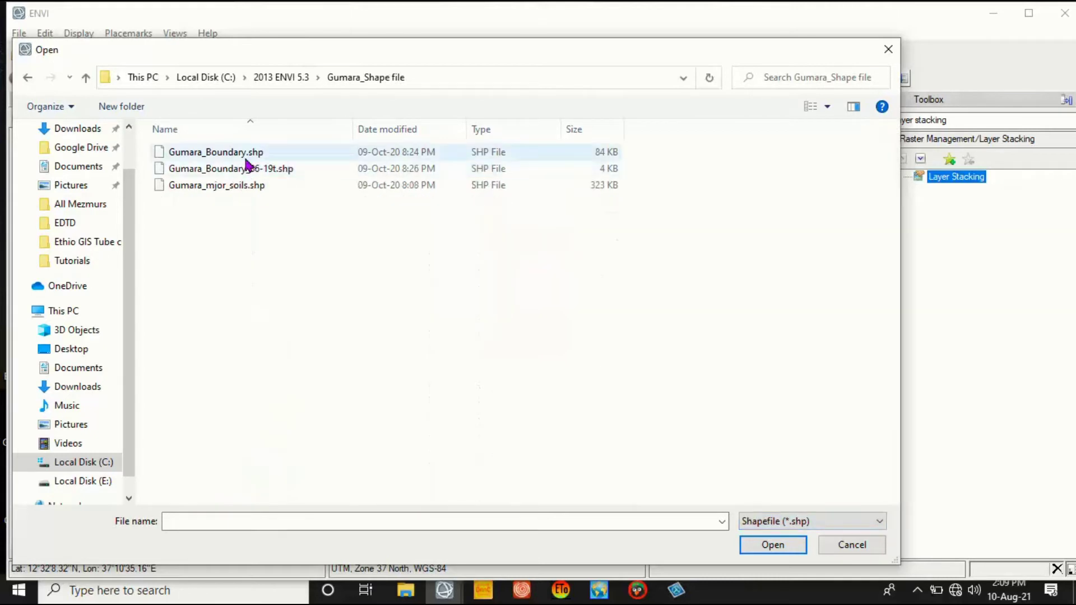
{"action": "left_click", "coordinate": [241, 153]}
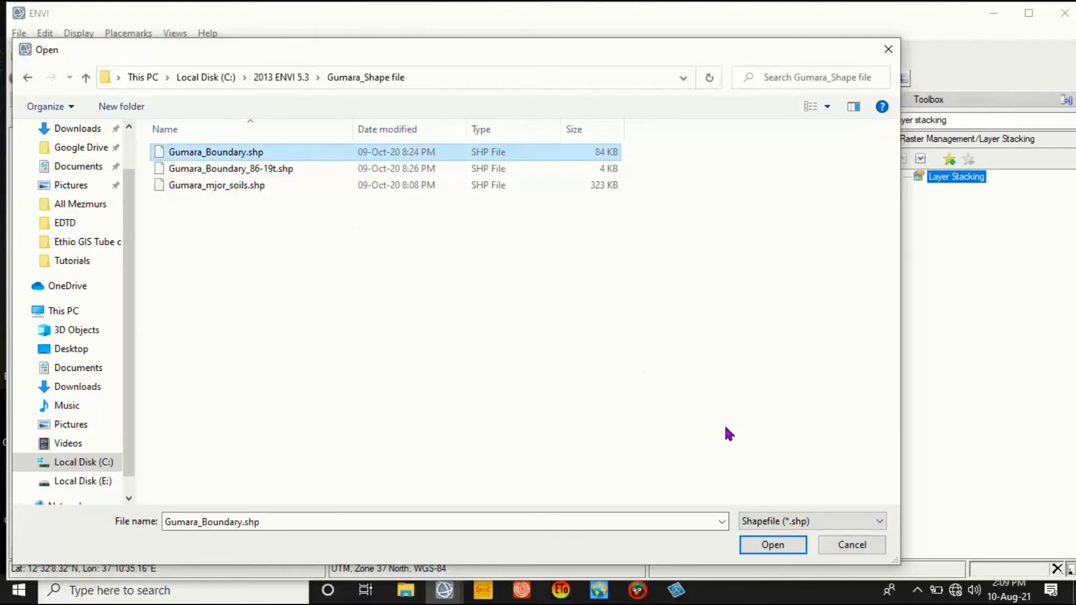
{"action": "left_click", "coordinate": [779, 544]}
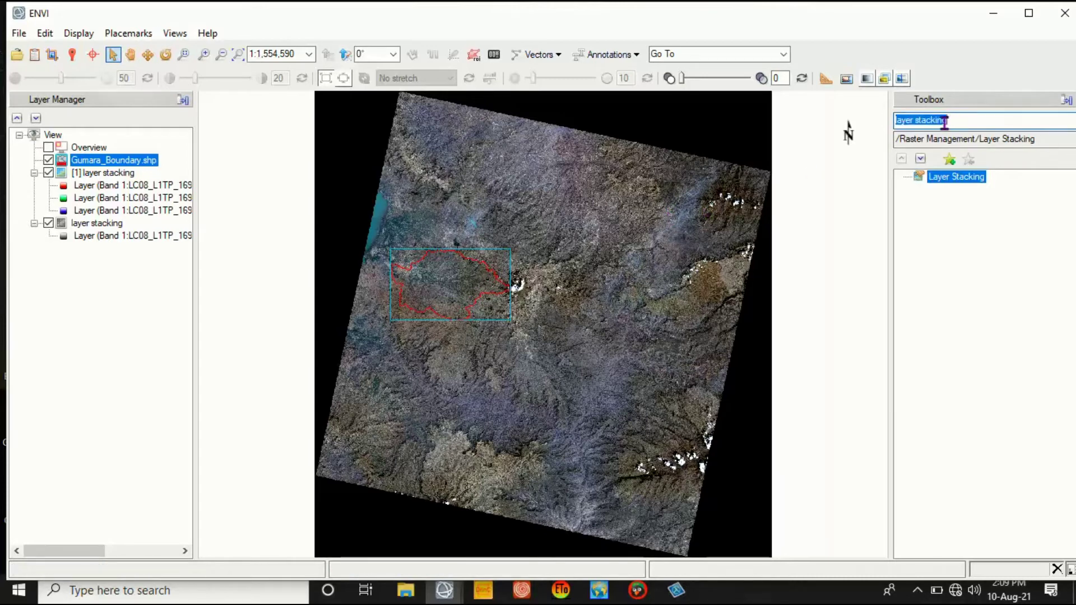
- Search 'subset' in the Toolbox, launch Subset Data from ROIs, and choose layer stacking as input
{"action": "type", "text": "subs"}
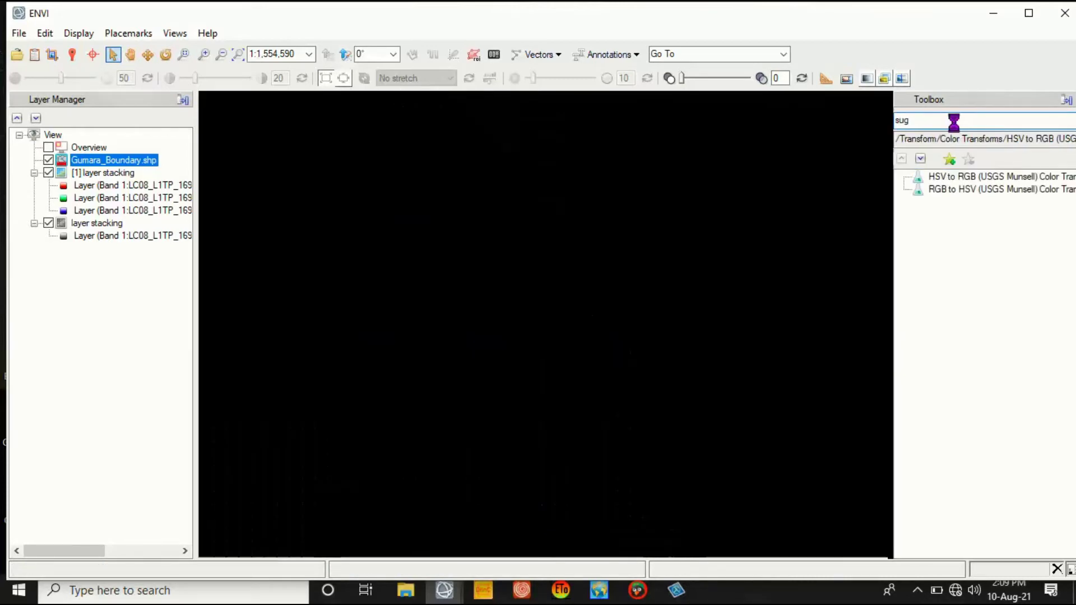
{"action": "type", "text": "et"}
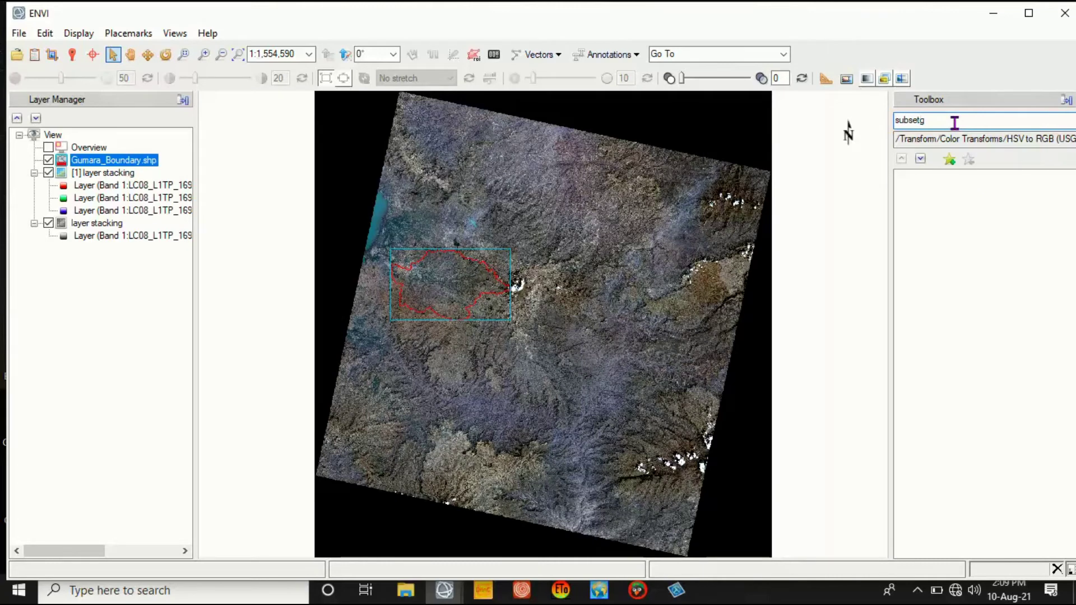
{"action": "key", "text": "BackSpace"}
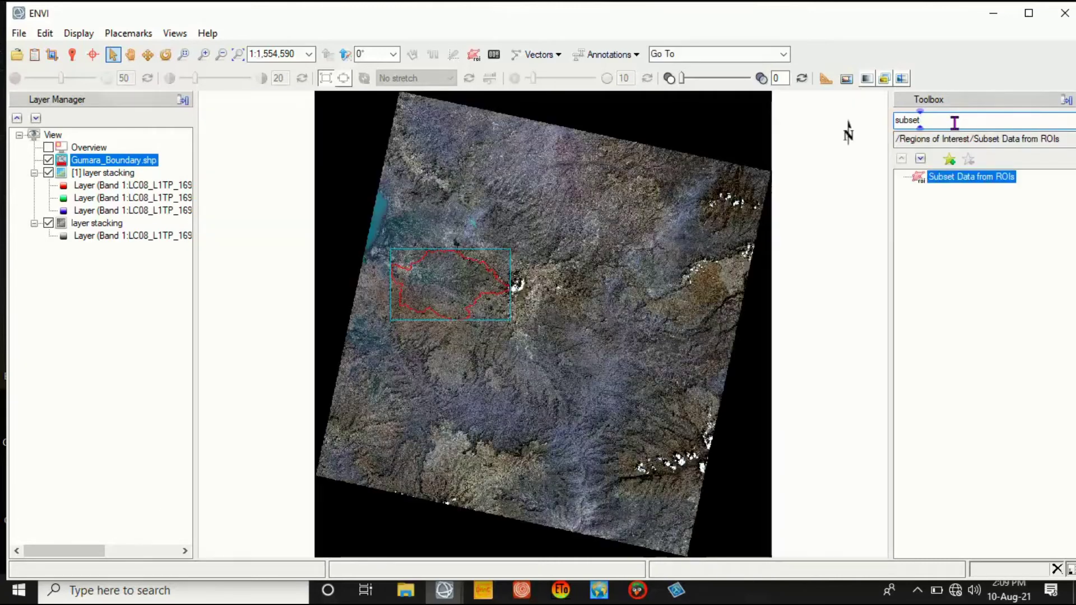
{"action": "double_click", "coordinate": [981, 184]}
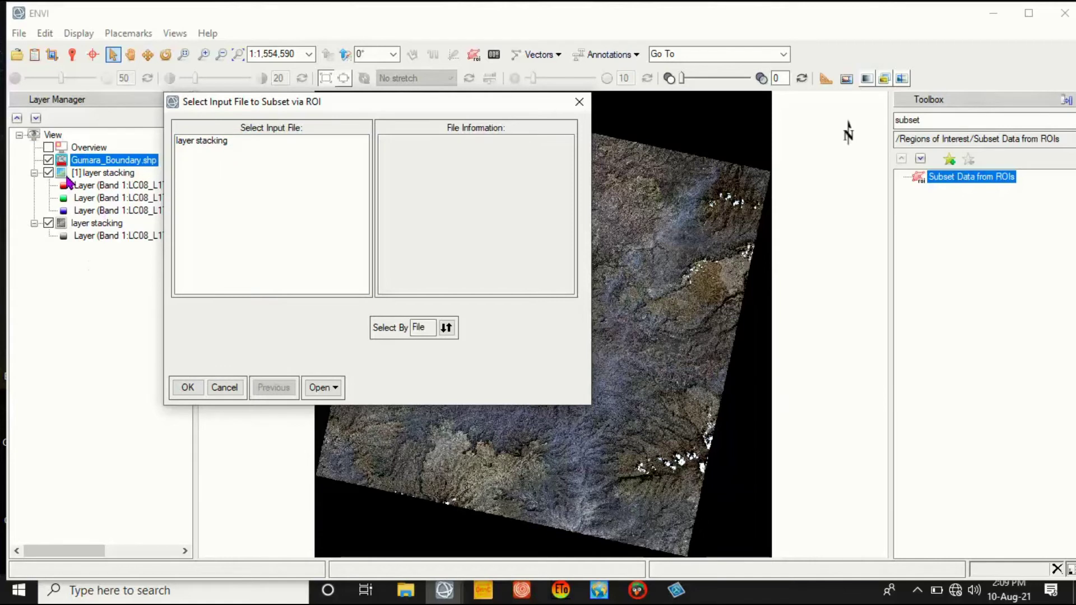
{"action": "left_click", "coordinate": [96, 175]}
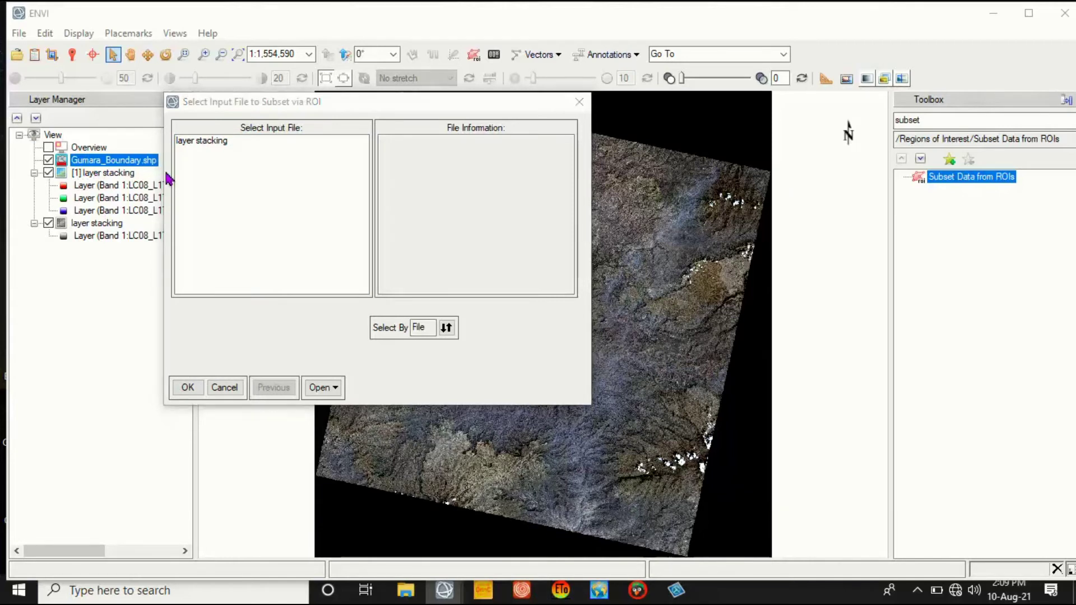
{"action": "left_click", "coordinate": [192, 141]}
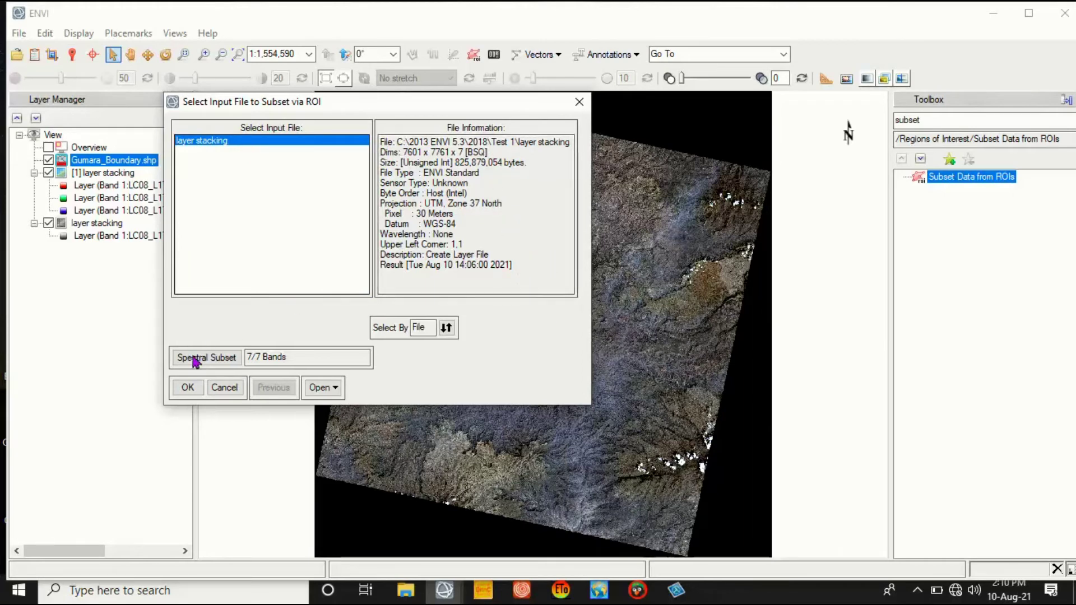
{"action": "left_click", "coordinate": [188, 387]}
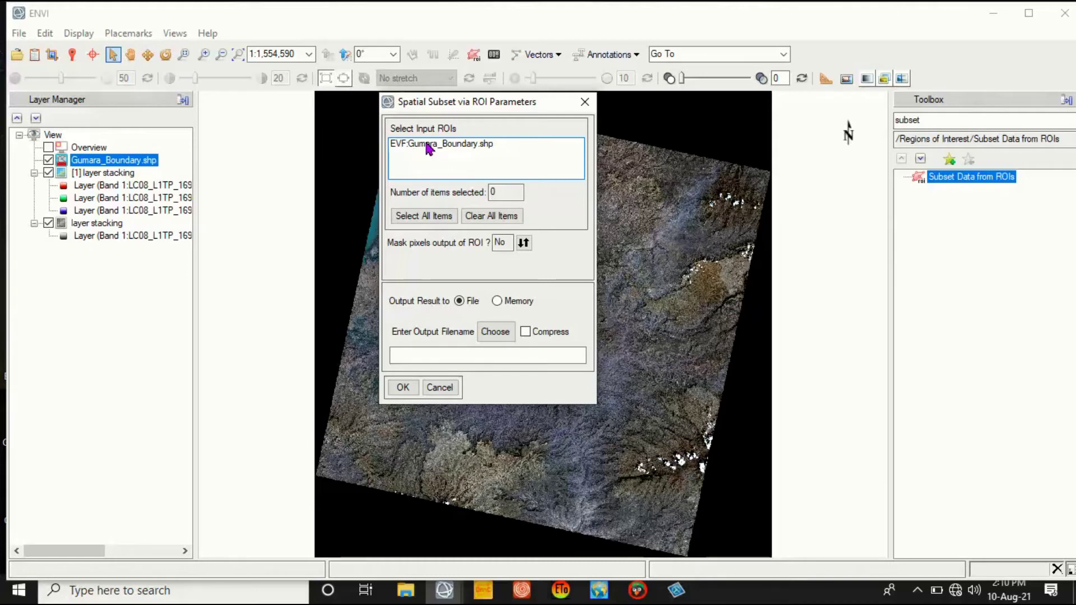
- Use EVF:Gumara_Boundary.shp as the ROI, mask pixels outside it with background 0, and browse for output
{"action": "left_click", "coordinate": [462, 146]}
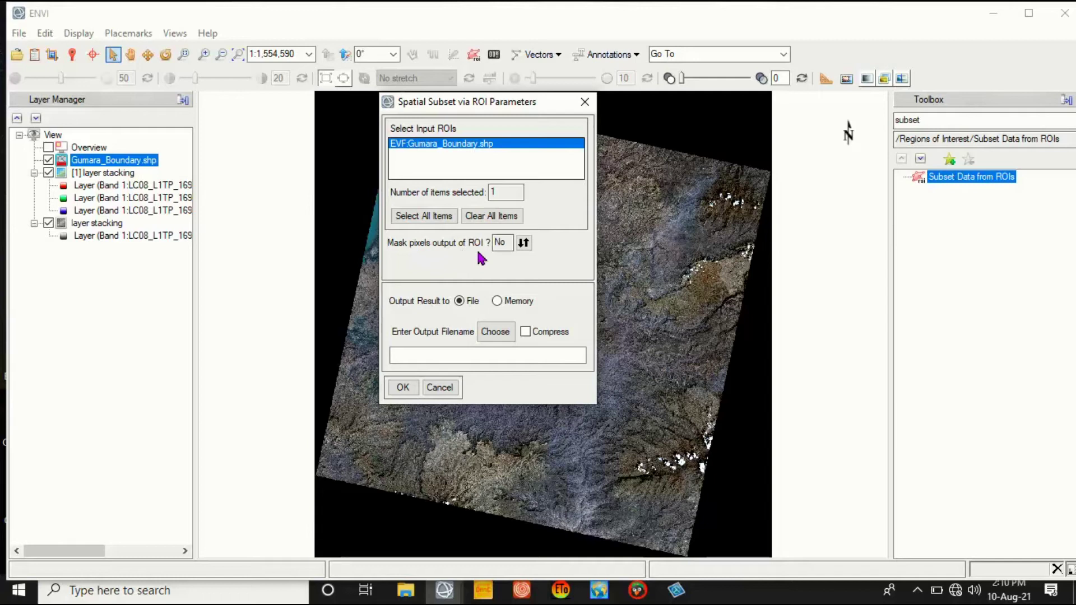
{"action": "left_click", "coordinate": [524, 242]}
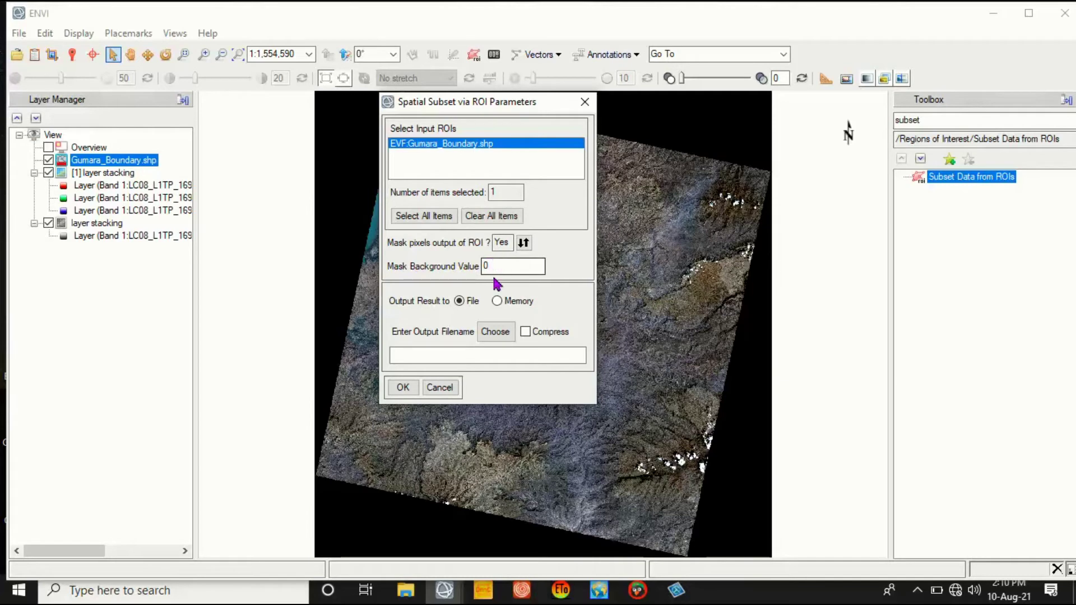
{"action": "left_click", "coordinate": [495, 334]}
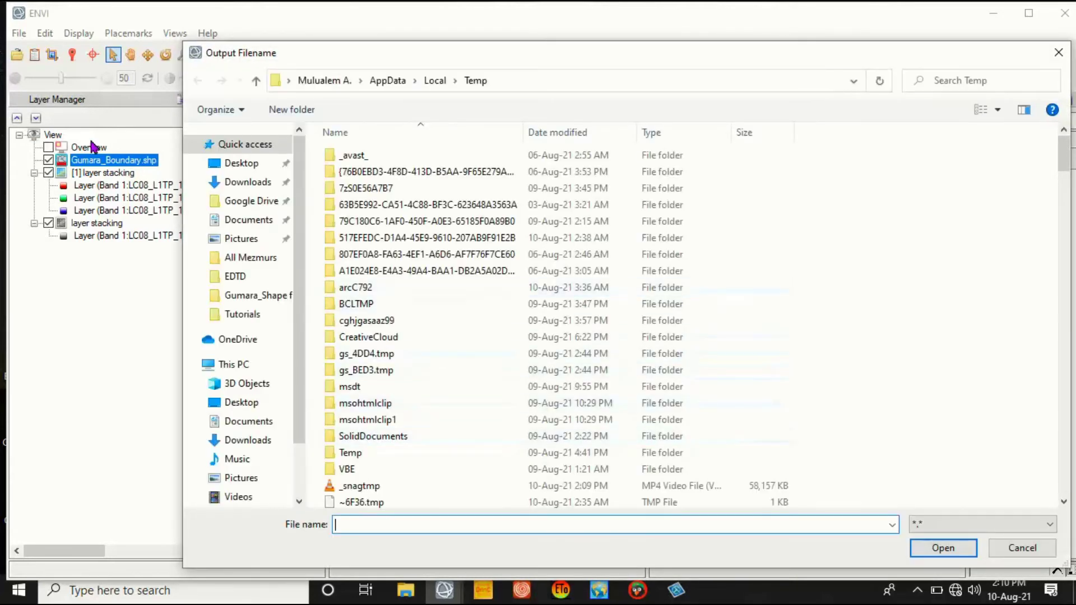
{"action": "left_click", "coordinate": [256, 79]}
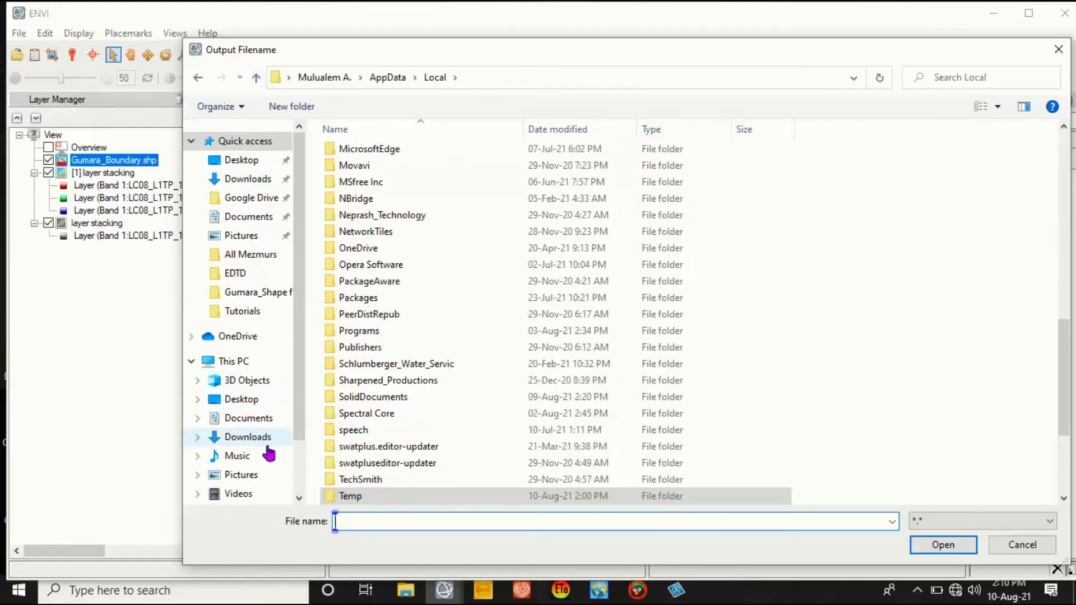
- Browse to the C:\2013 ENVI 5.3\2018\Test 1 folder for the output file
{"action": "left_click", "coordinate": [242, 363]}
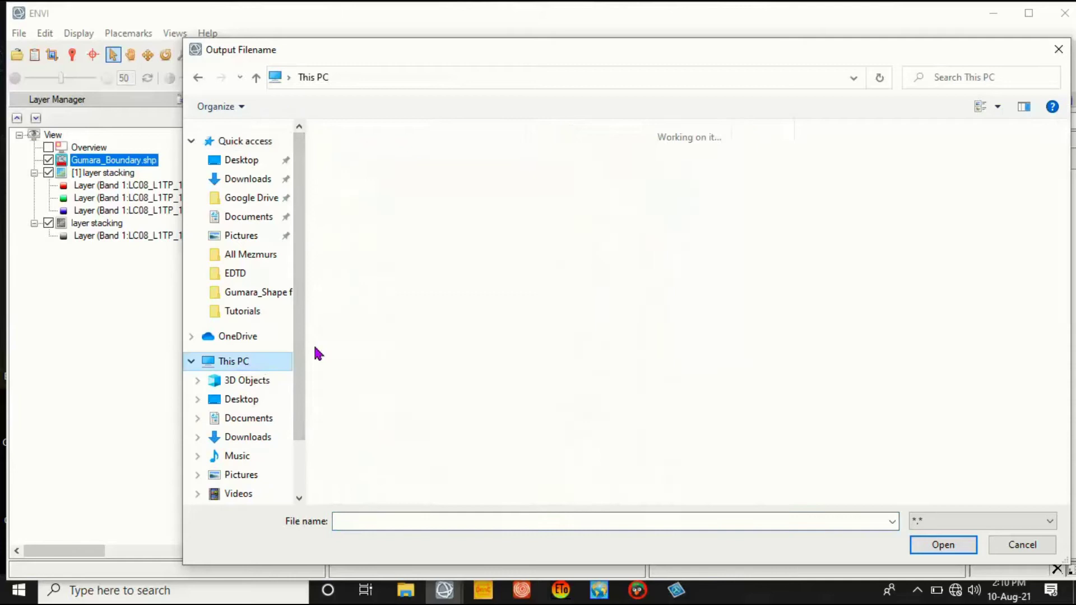
{"action": "double_click", "coordinate": [463, 312]}
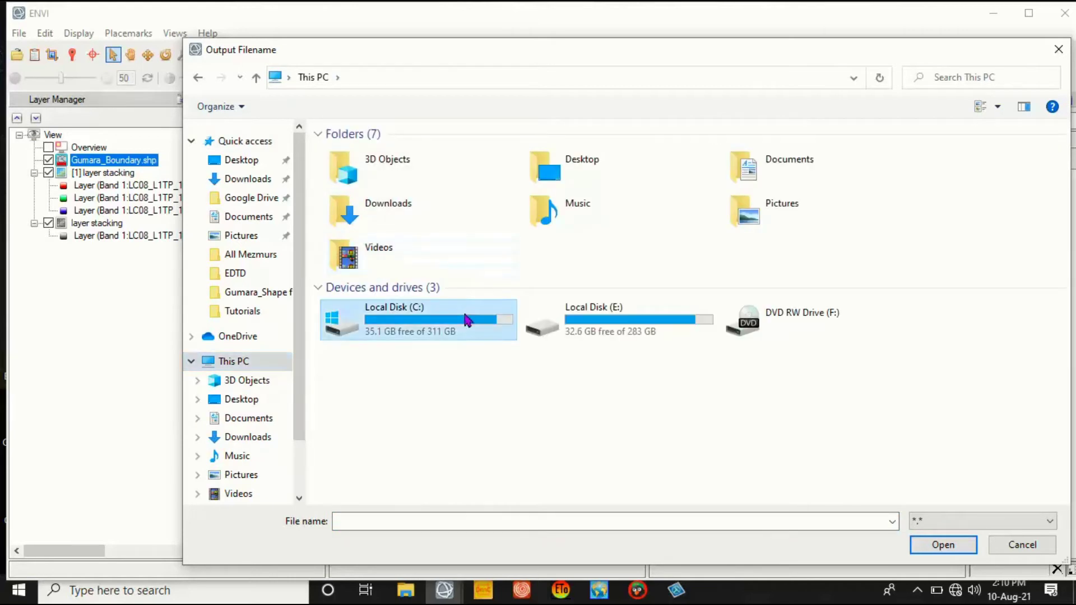
{"action": "double_click", "coordinate": [400, 154]}
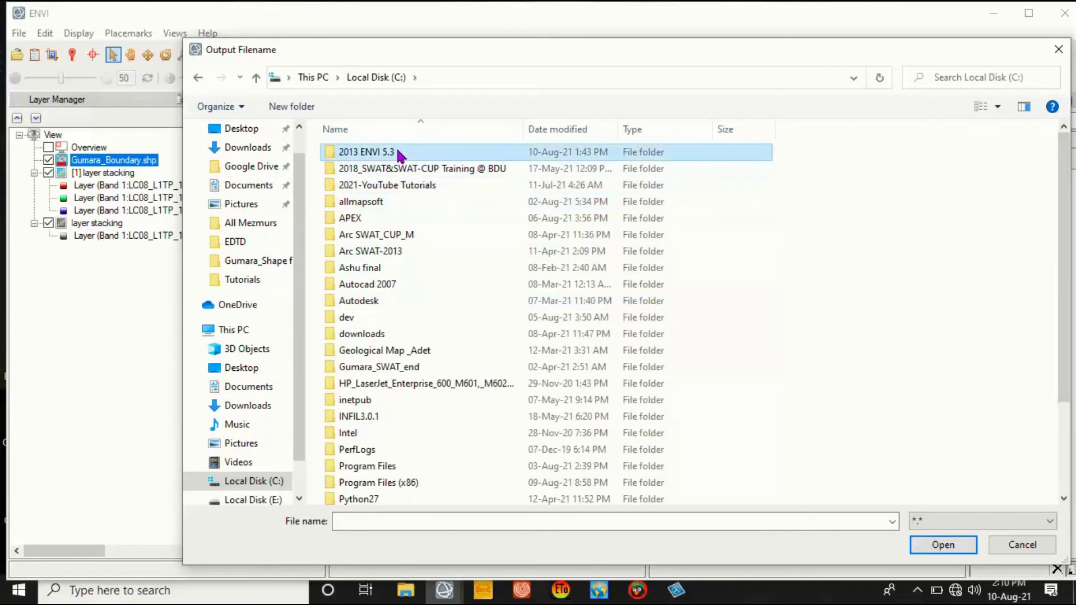
{"action": "double_click", "coordinate": [399, 168]}
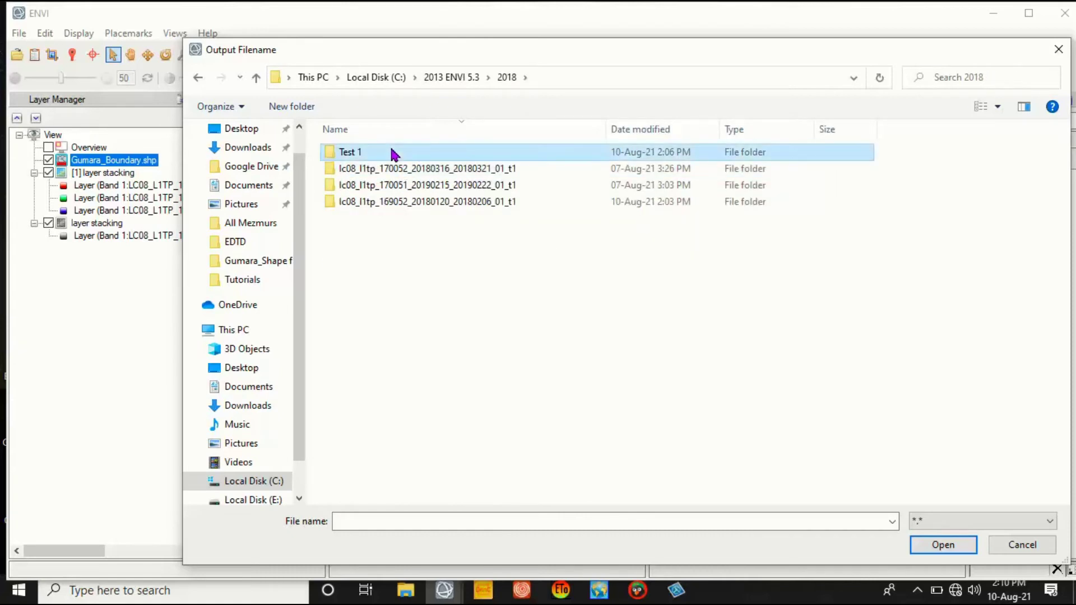
{"action": "double_click", "coordinate": [391, 152]}
- Name the output 'Study area' and run the ROI subset of the stack
{"action": "left_click", "coordinate": [354, 523]}
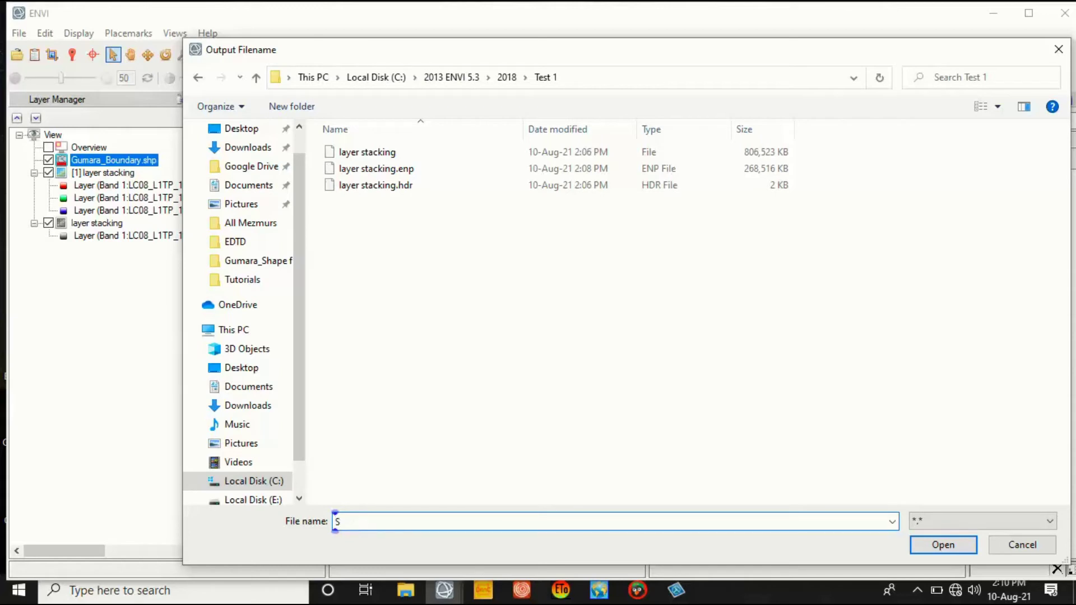
{"action": "type", "text": "St"}
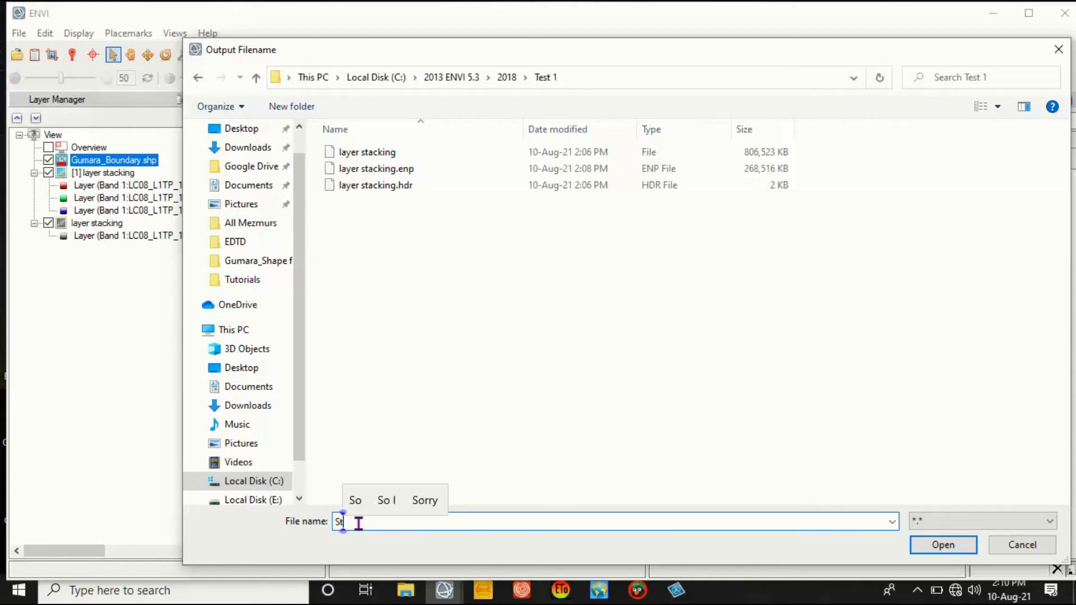
{"action": "type", "text": "udy a"}
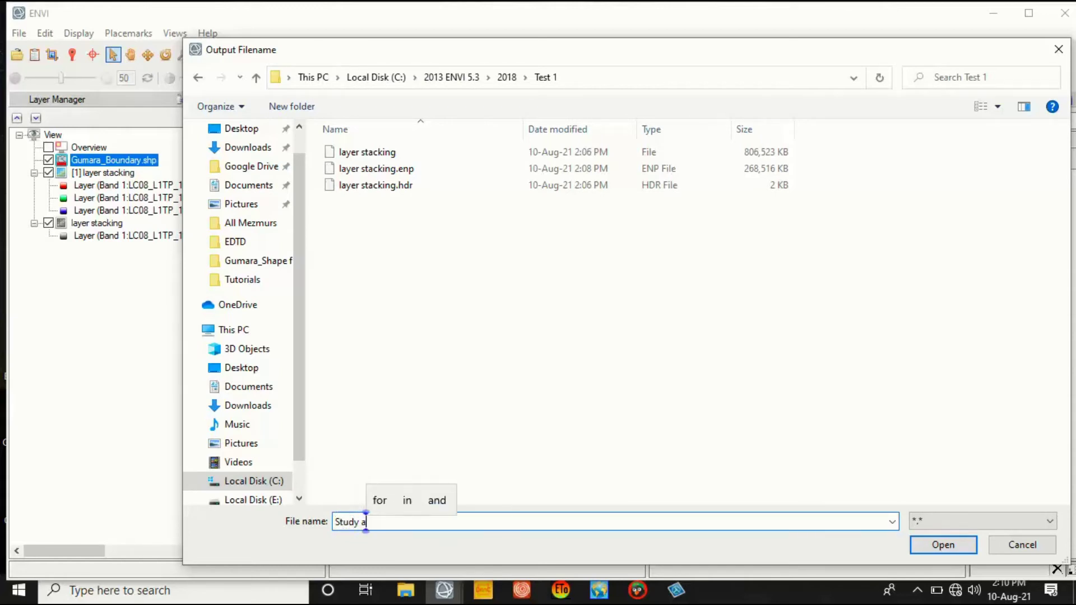
{"action": "type", "text": "rea"}
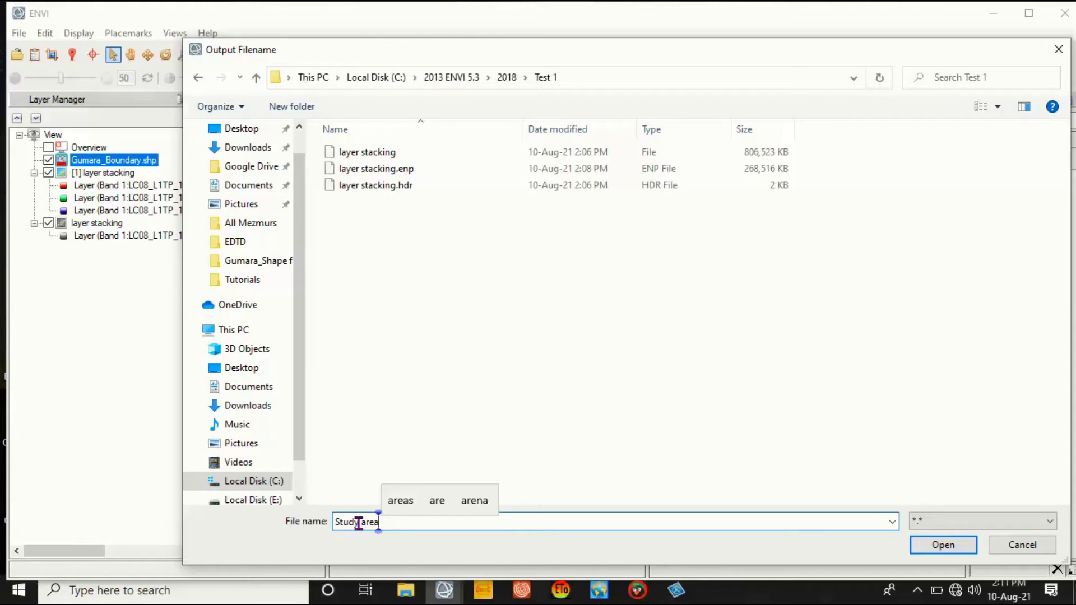
{"action": "left_click", "coordinate": [947, 545]}
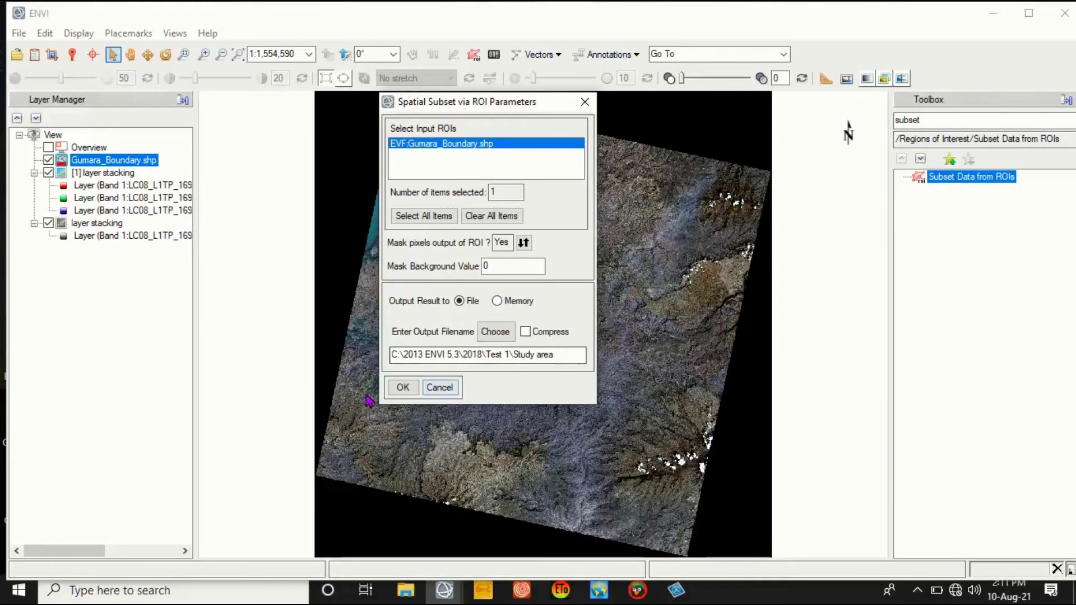
{"action": "left_click", "coordinate": [402, 388]}
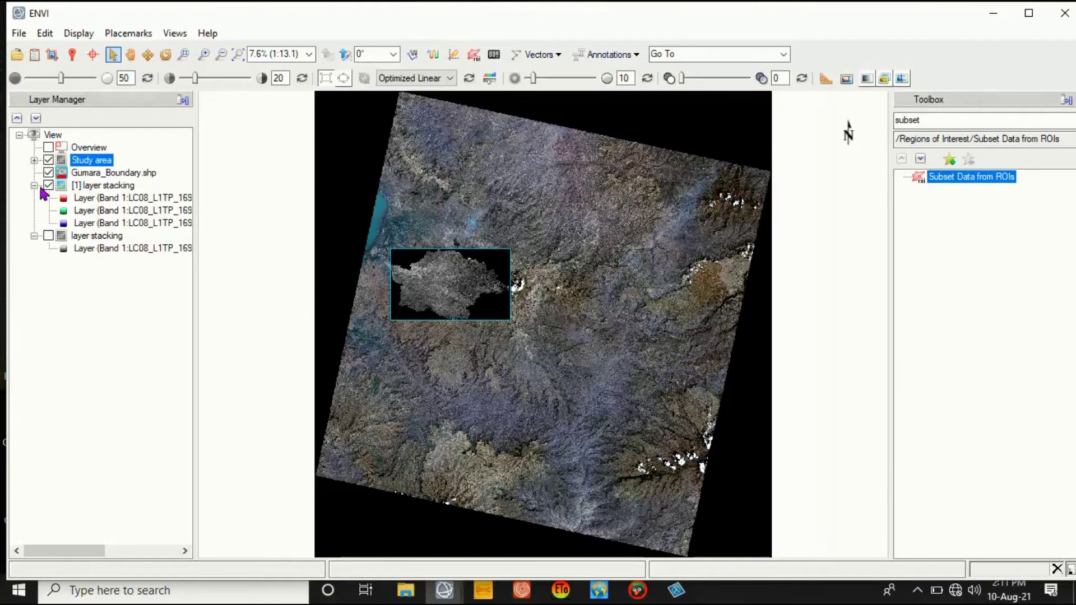
- Hide the '[1] layer stacking' and Gumara_Boundary.shp layers, then expand the Study area layer
{"action": "left_click", "coordinate": [49, 185]}
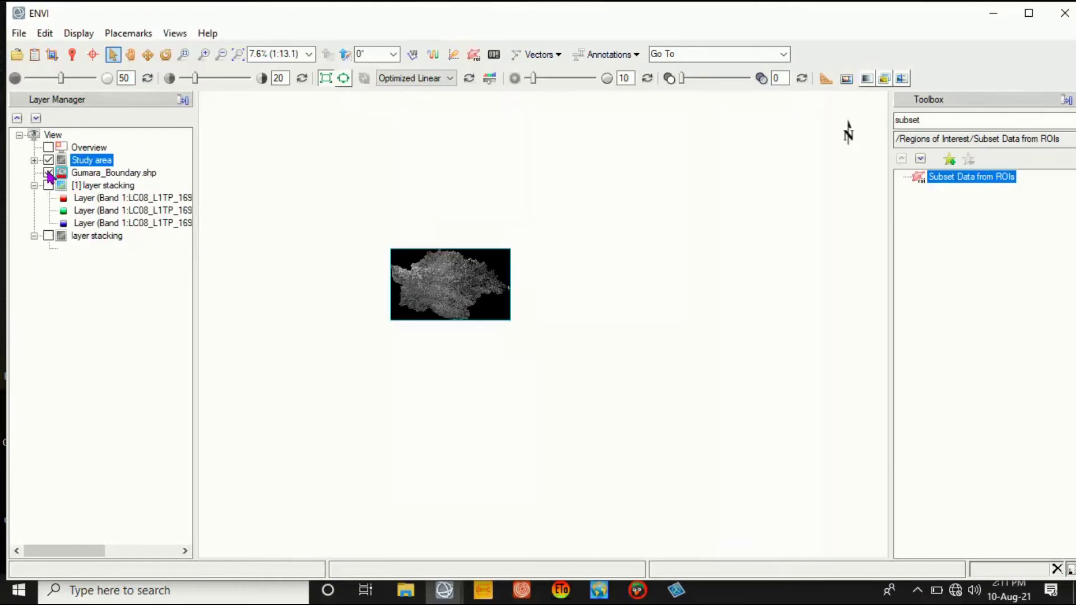
{"action": "left_click", "coordinate": [48, 173]}
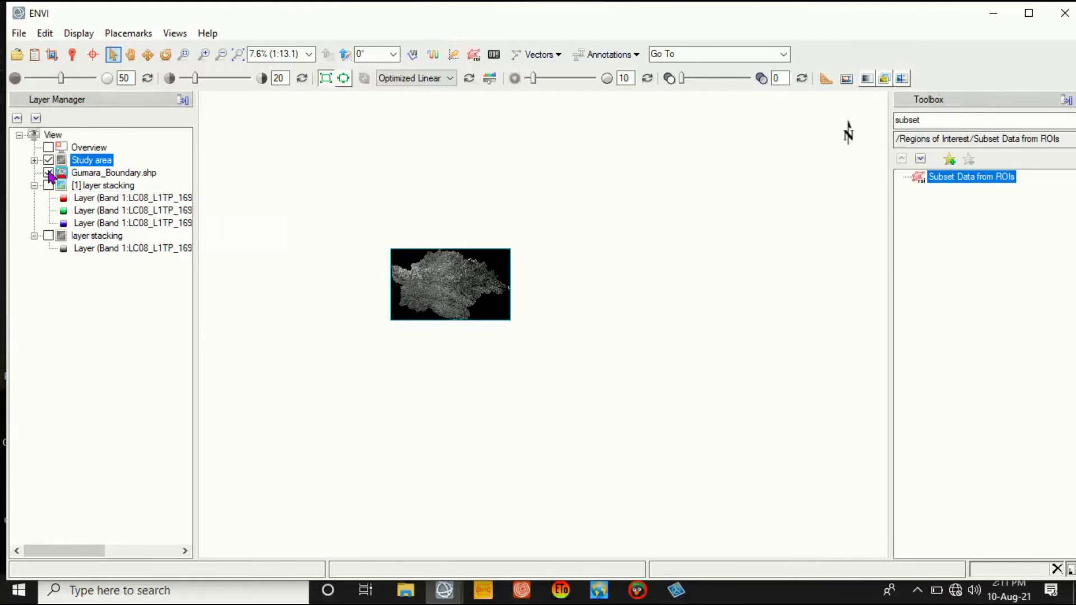
{"action": "left_click", "coordinate": [34, 161]}
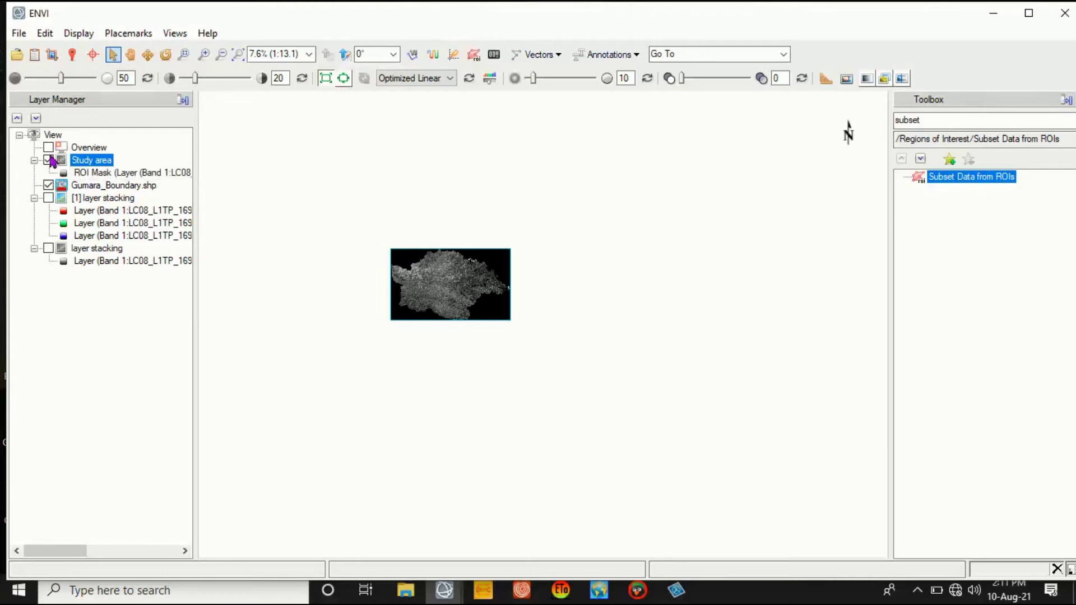
- Load Study area bands B4, B3, B2 from the Data Manager as a true-colour composite
{"action": "left_click", "coordinate": [34, 54]}
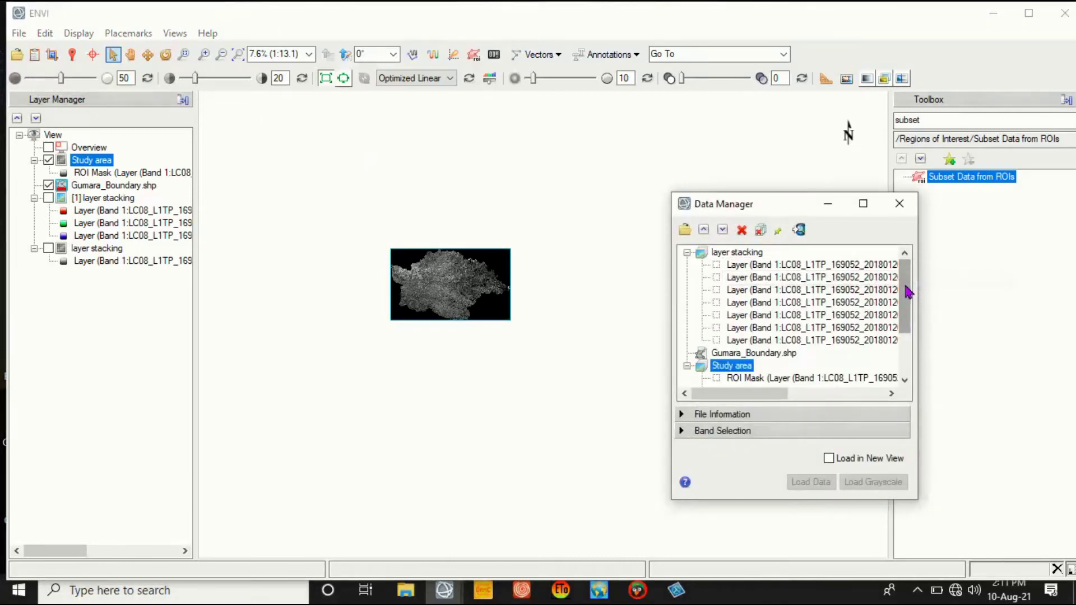
{"action": "left_click_drag", "start_coordinate": [907, 288], "coordinate": [913, 317]}
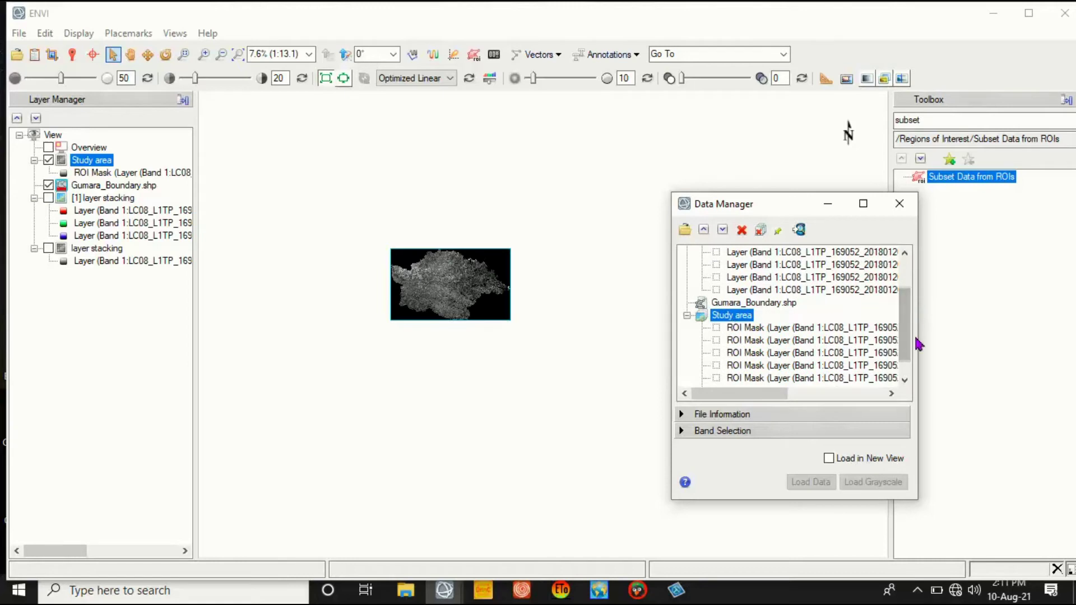
{"action": "left_click_drag", "start_coordinate": [747, 394], "coordinate": [842, 408]}
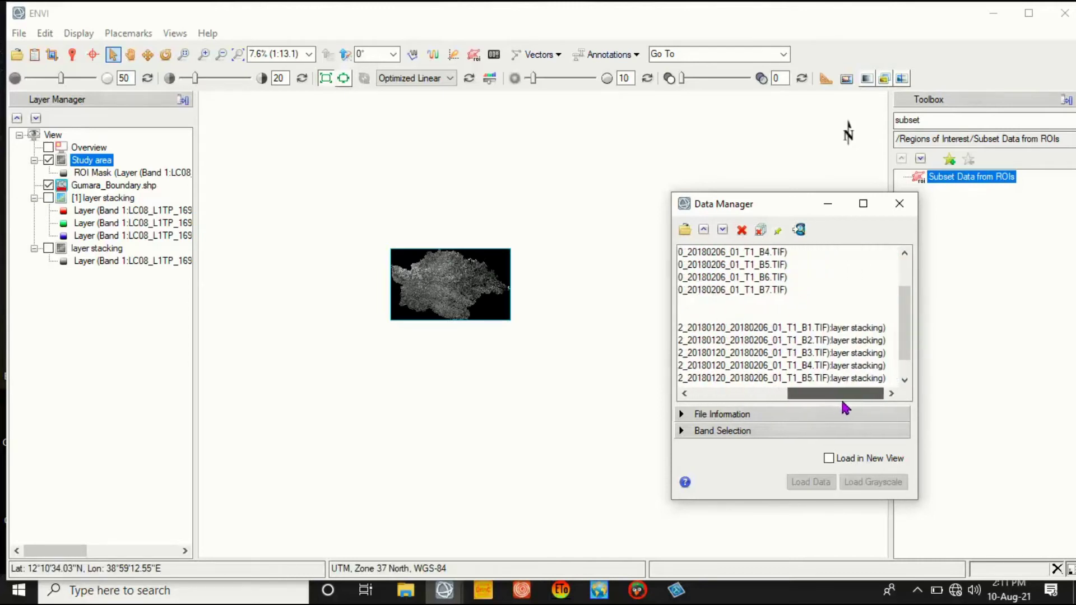
{"action": "left_click", "coordinate": [829, 367]}
{"action": "left_click", "coordinate": [822, 353]}
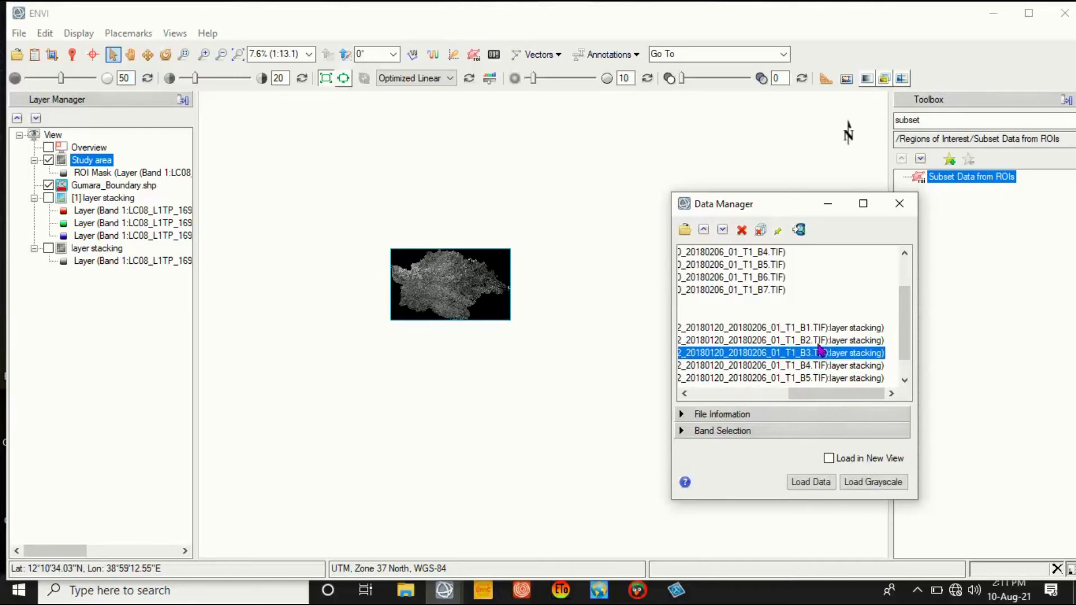
{"action": "left_click", "coordinate": [817, 342]}
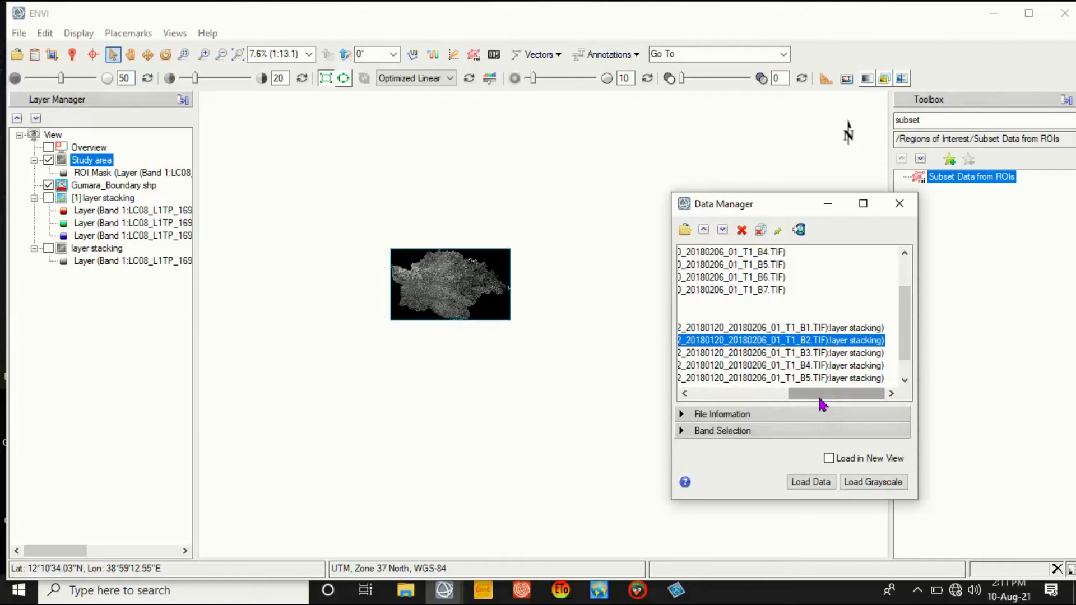
{"action": "left_click_drag", "start_coordinate": [820, 395], "coordinate": [730, 411]}
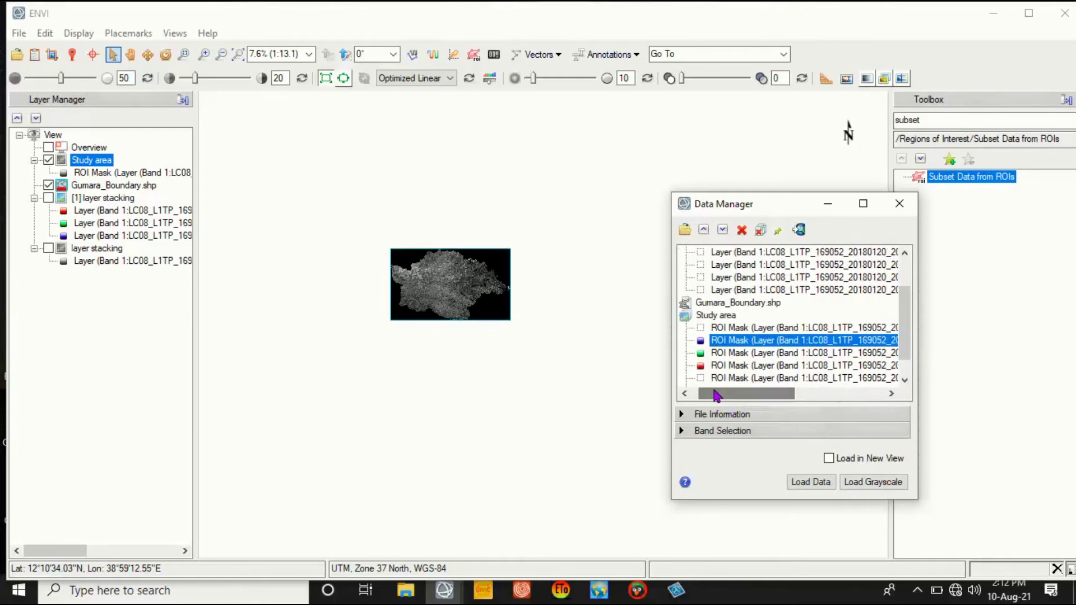
{"action": "left_click", "coordinate": [811, 482]}
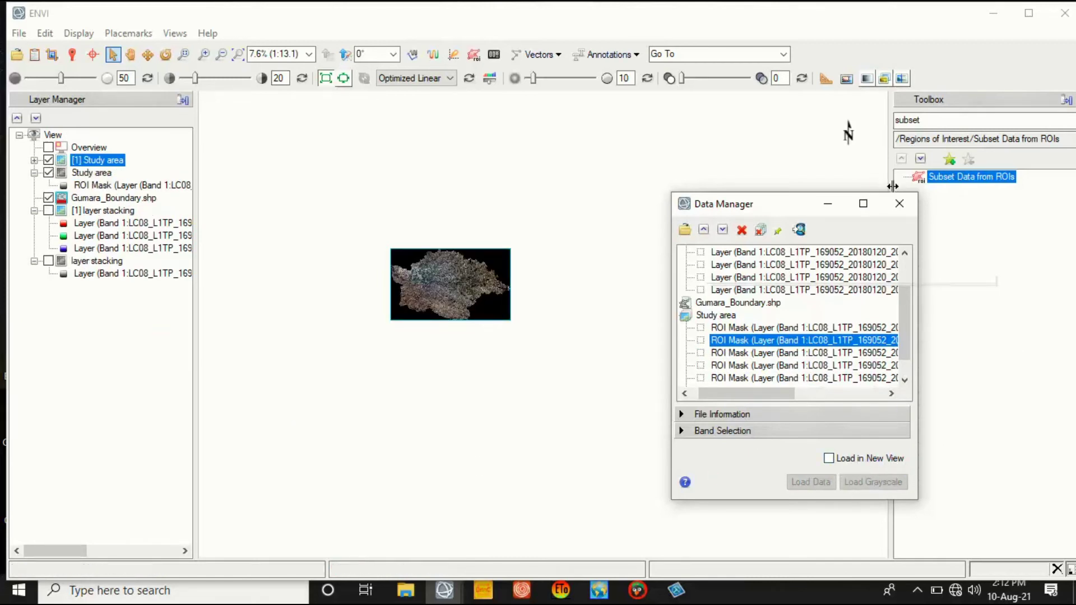
{"action": "left_click", "coordinate": [899, 206]}
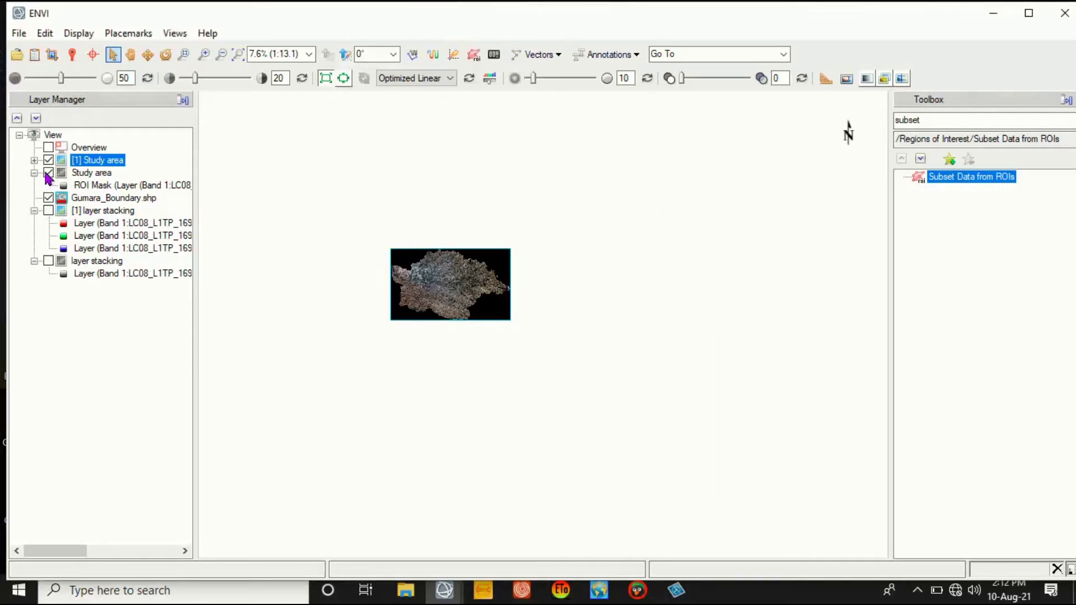
- Hide the grayscale Study area layer and move Gumara_Boundary.shp to the top of the layer tree
{"action": "left_click", "coordinate": [34, 160]}
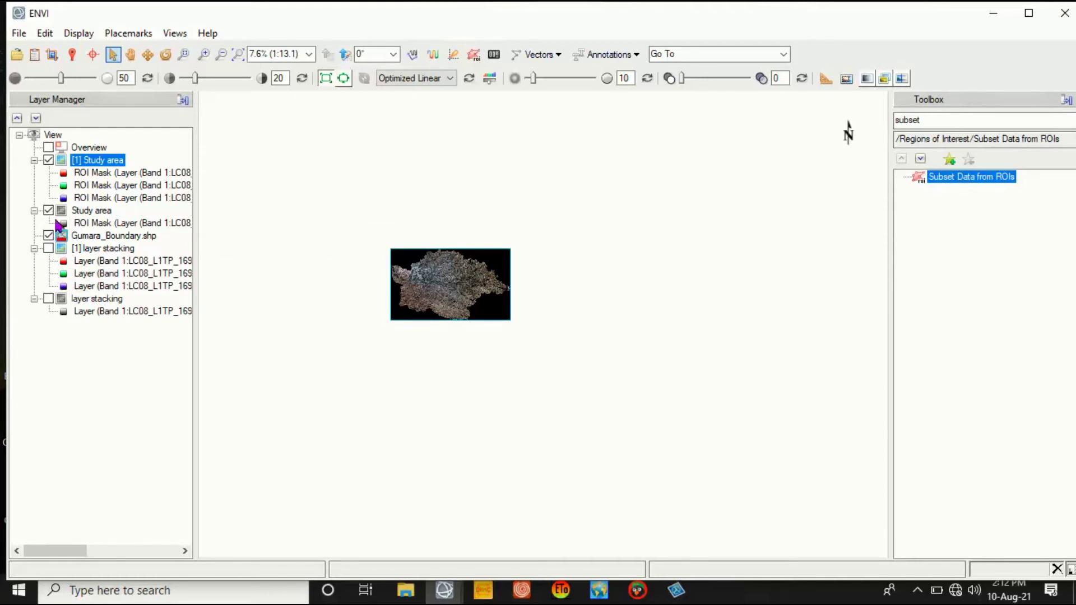
{"action": "left_click", "coordinate": [49, 211]}
{"action": "left_click_drag", "start_coordinate": [76, 238], "coordinate": [67, 166]}
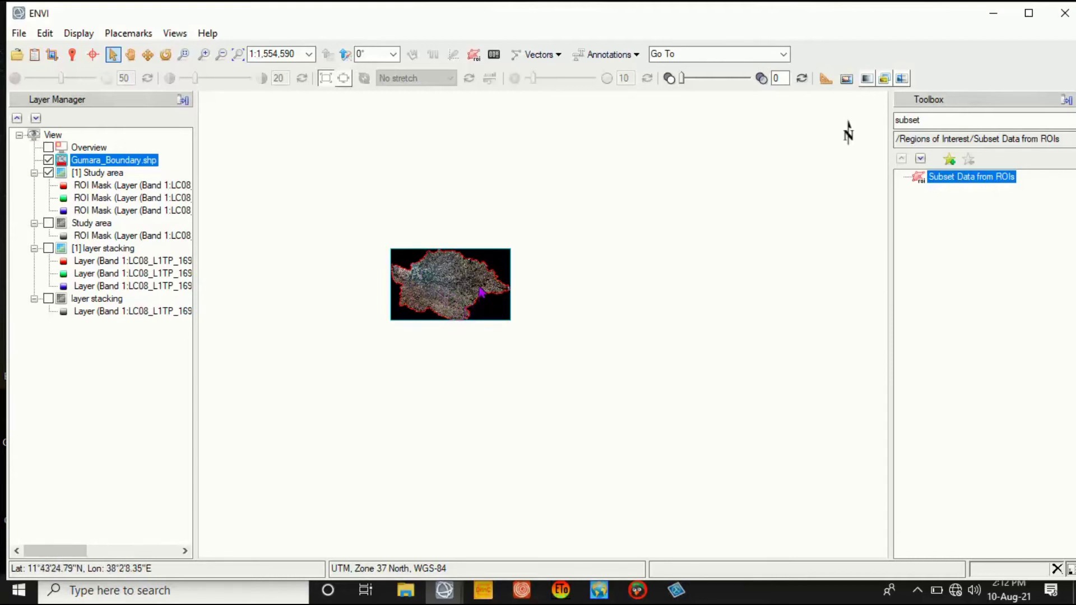
- Clear the Toolbox search box and expand the Raster Management tool group
{"action": "double_click", "coordinate": [931, 119]}
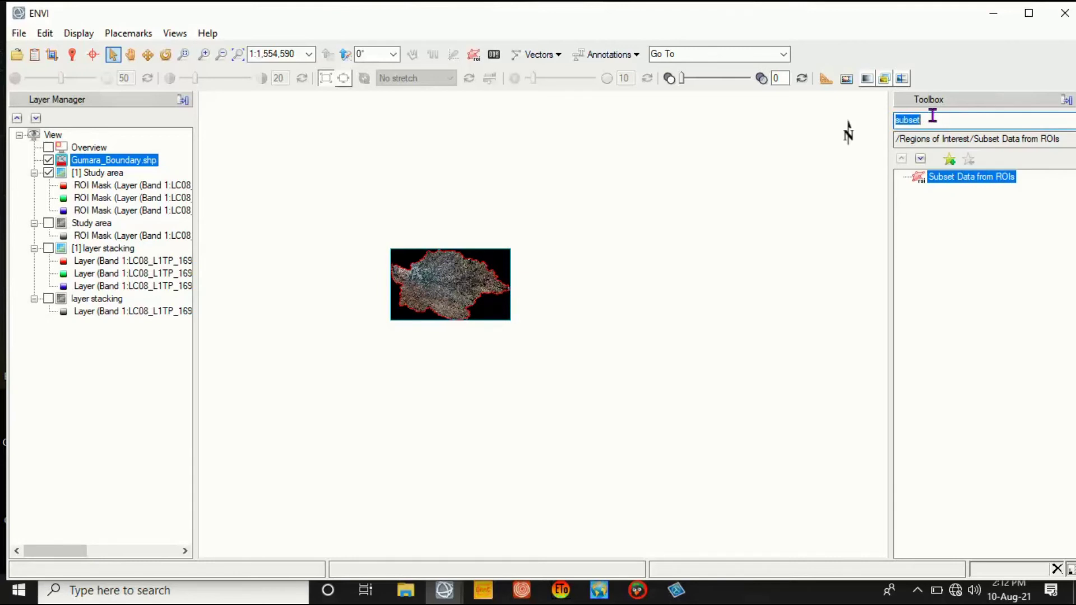
{"action": "type", "text": "raster"}
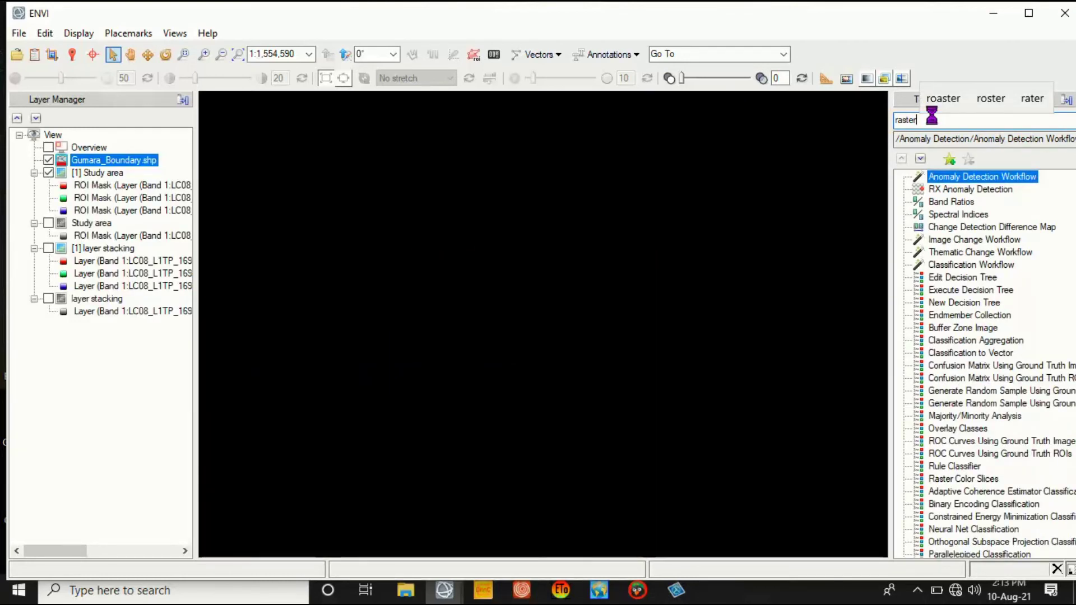
{"action": "type", "text": "anageme"}
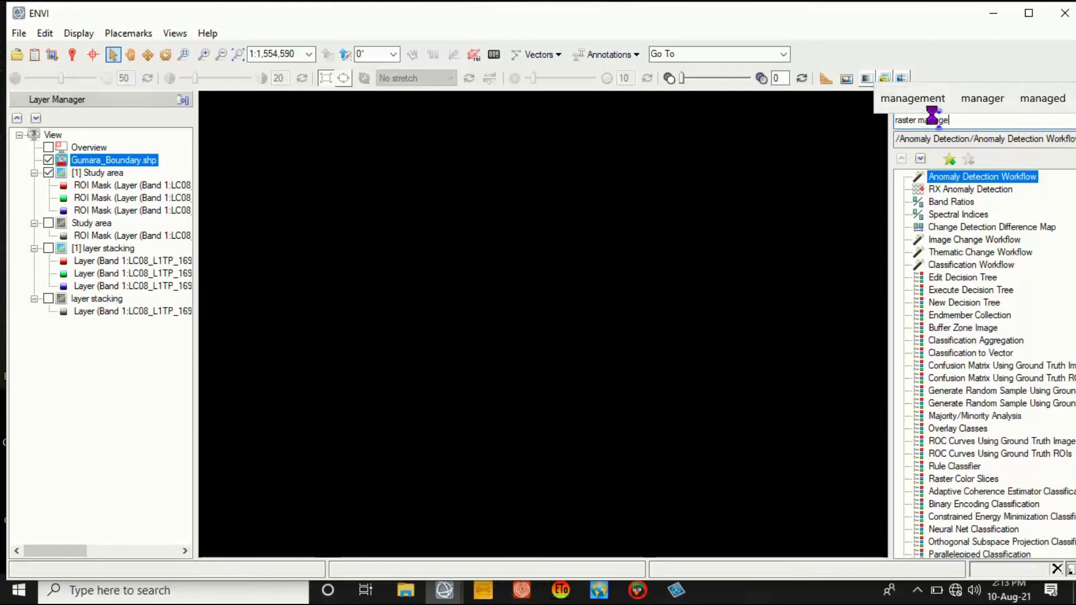
{"action": "type", "text": "nt"}
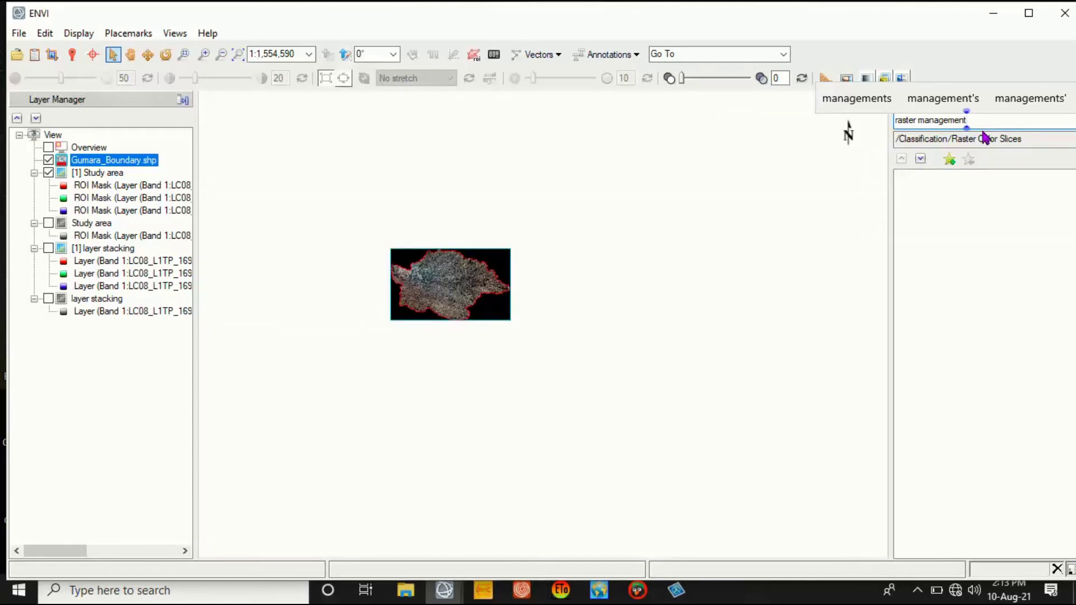
{"action": "key", "text": "ctrl+a"}
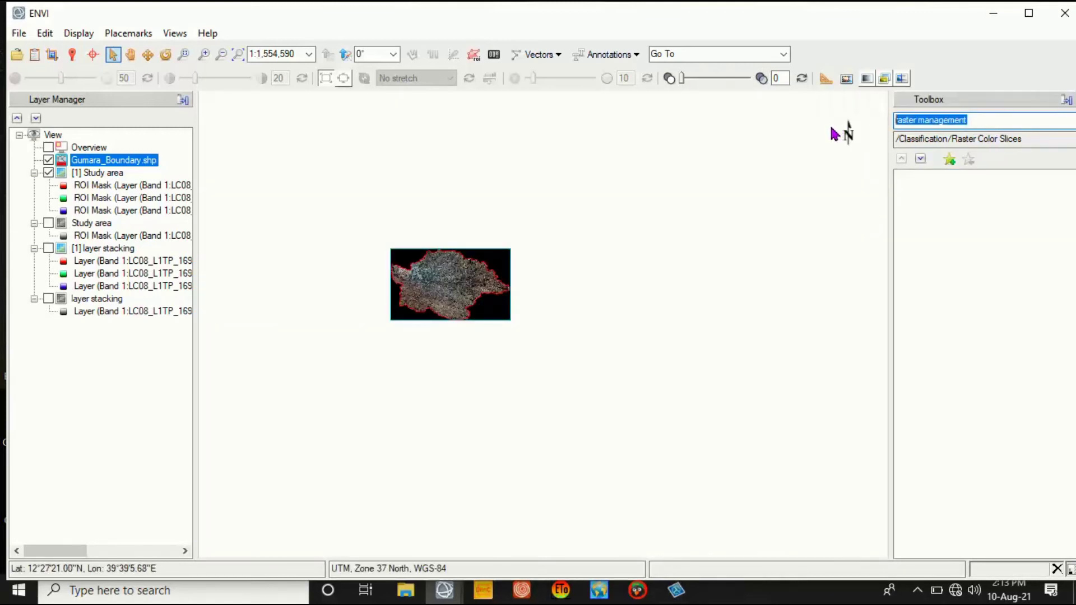
{"action": "key", "text": "BackSpace"}
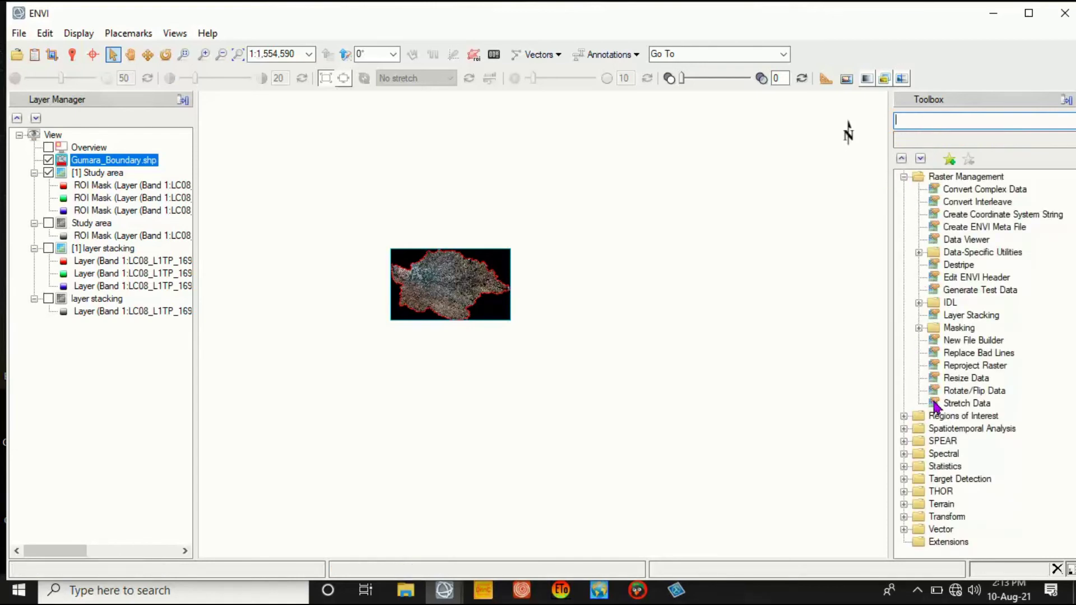
{"action": "left_click", "coordinate": [958, 178]}
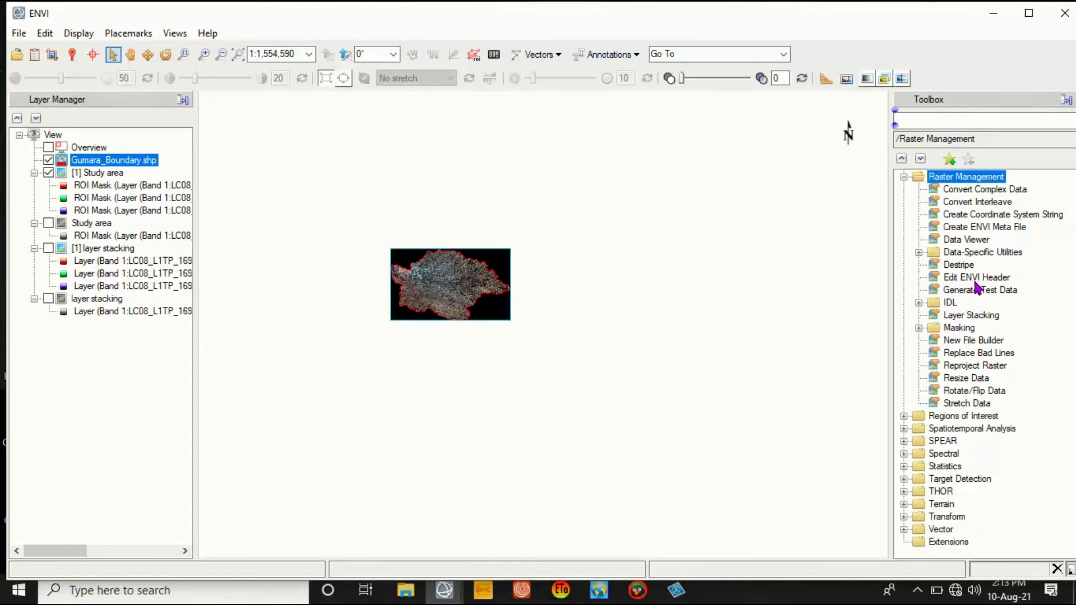
{"action": "double_click", "coordinate": [973, 278]}
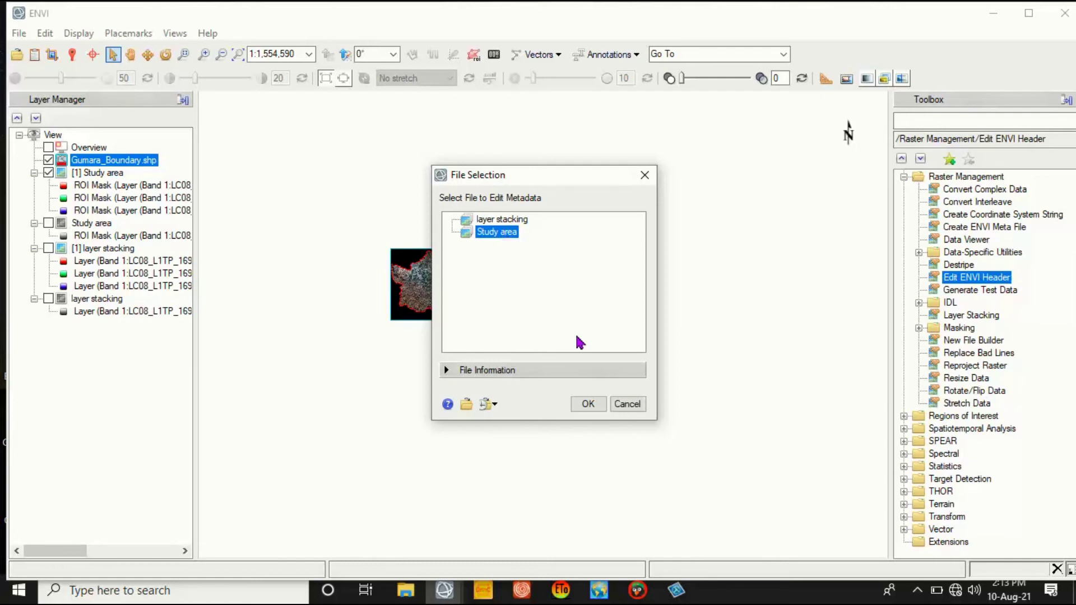
{"action": "left_click", "coordinate": [588, 404]}
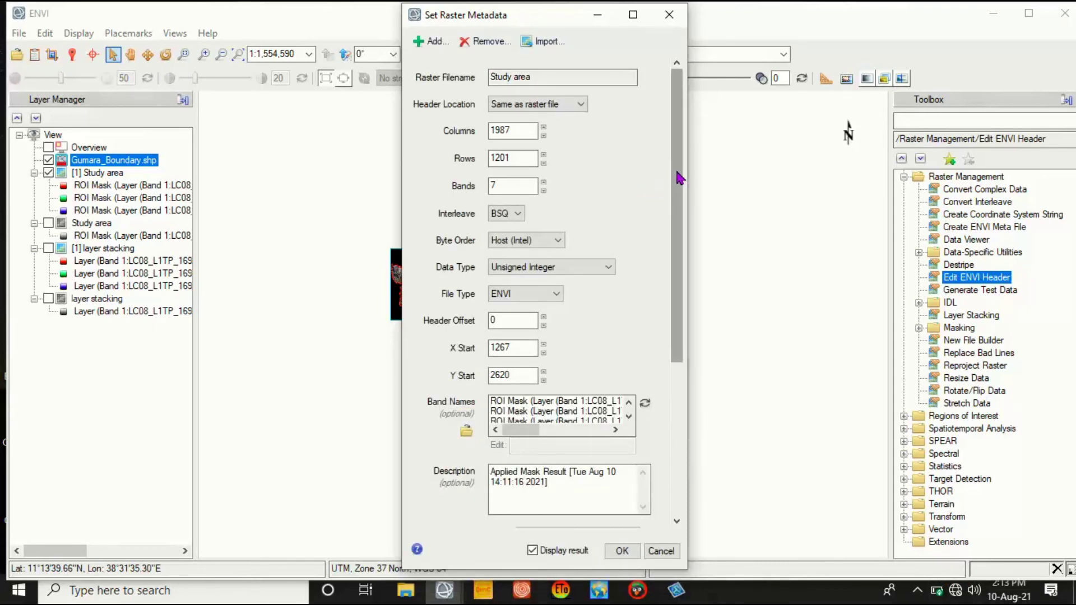
{"action": "left_click_drag", "start_coordinate": [685, 213], "coordinate": [692, 368]}
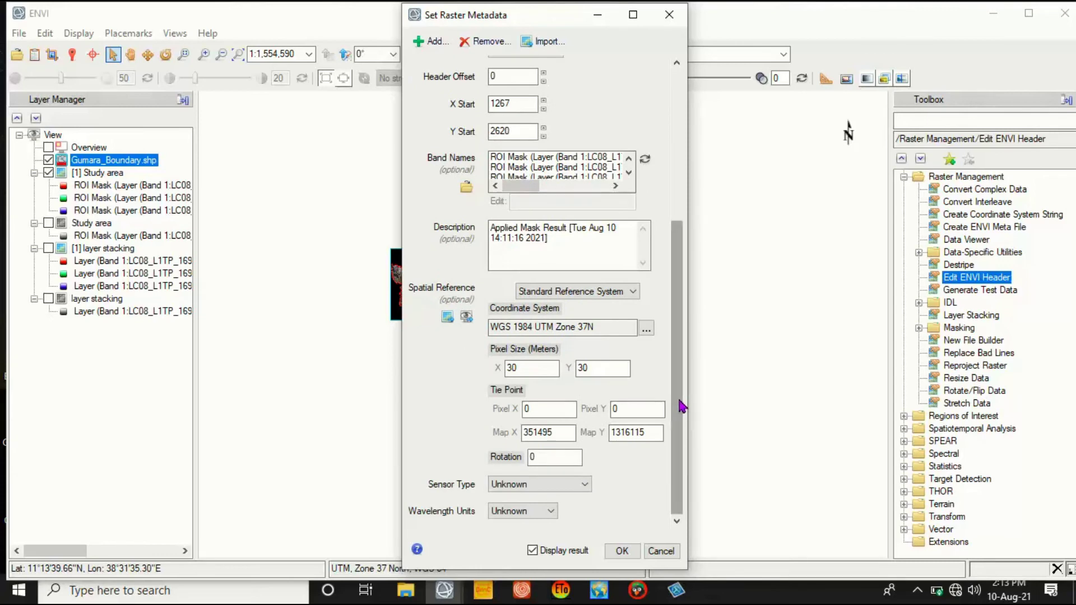
{"action": "left_click_drag", "start_coordinate": [682, 420], "coordinate": [665, 248]}
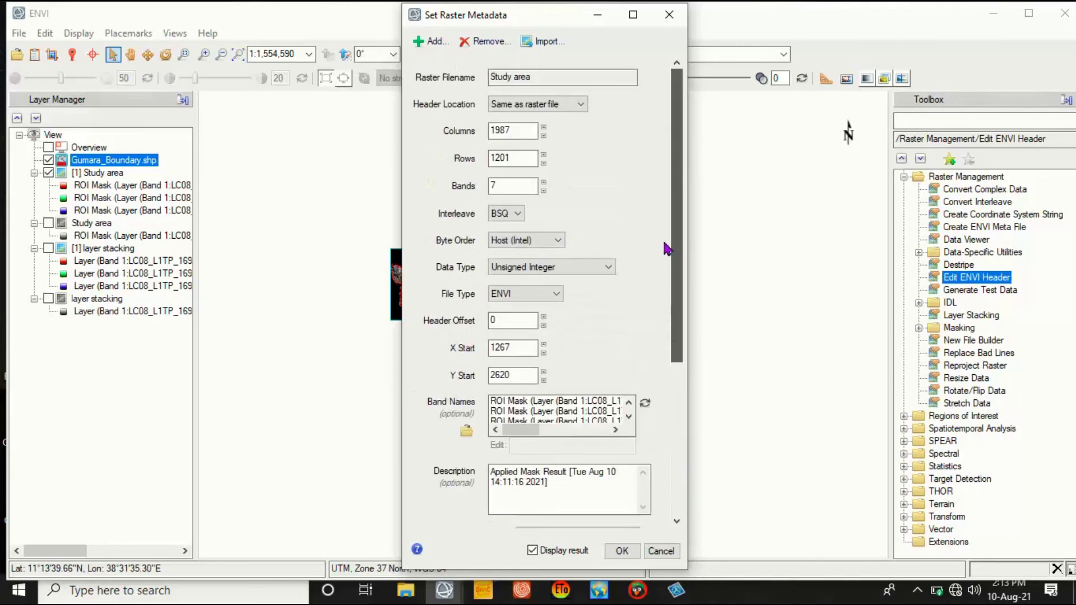
{"action": "left_click", "coordinate": [434, 45]}
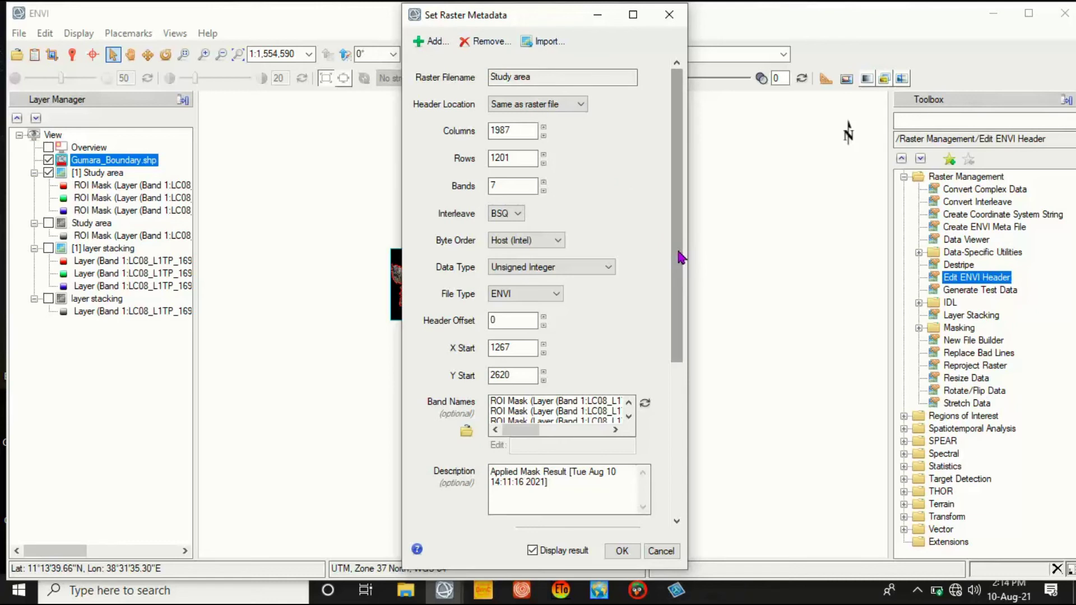
{"action": "left_click_drag", "start_coordinate": [680, 254], "coordinate": [679, 413]}
{"action": "scroll", "coordinate": [622, 124], "scroll_direction": "up", "scroll_amount": 5}
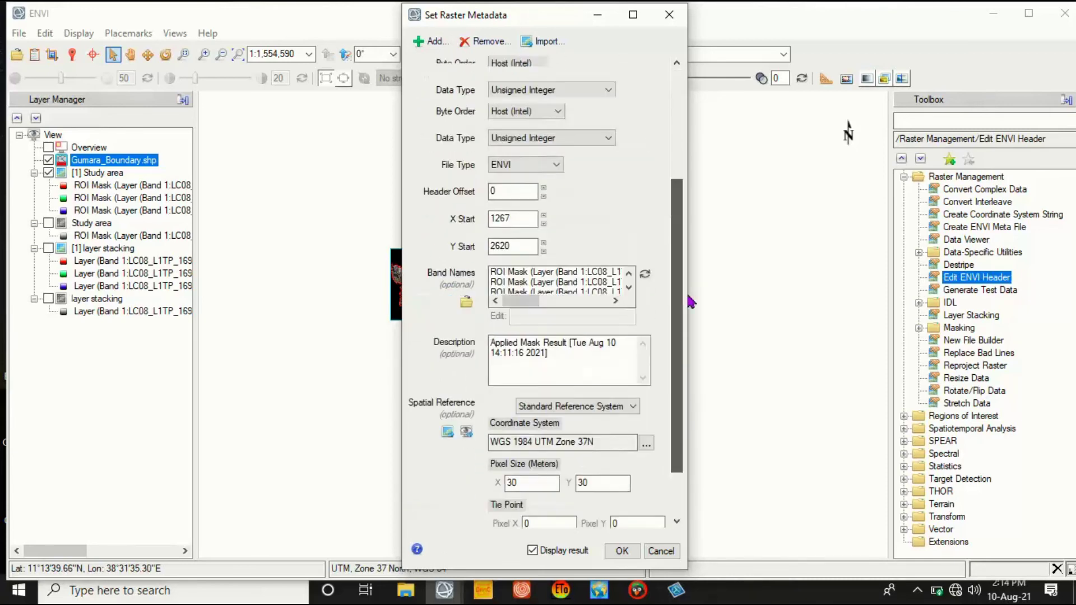
- Add a Data Ignore Value field to the Study area header metadata
{"action": "left_click", "coordinate": [432, 40]}
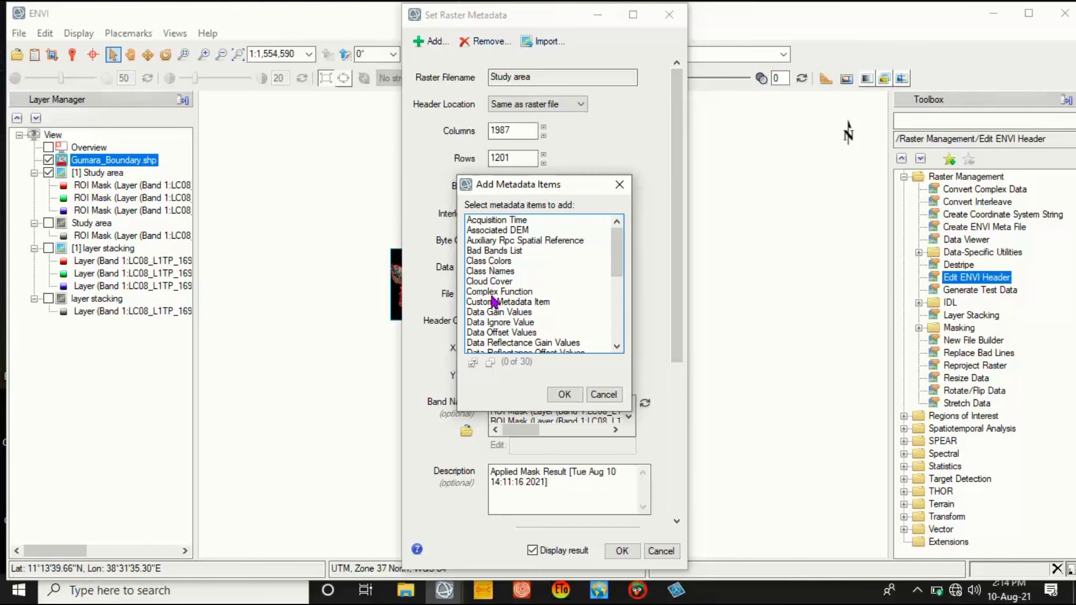
{"action": "left_click", "coordinate": [504, 324]}
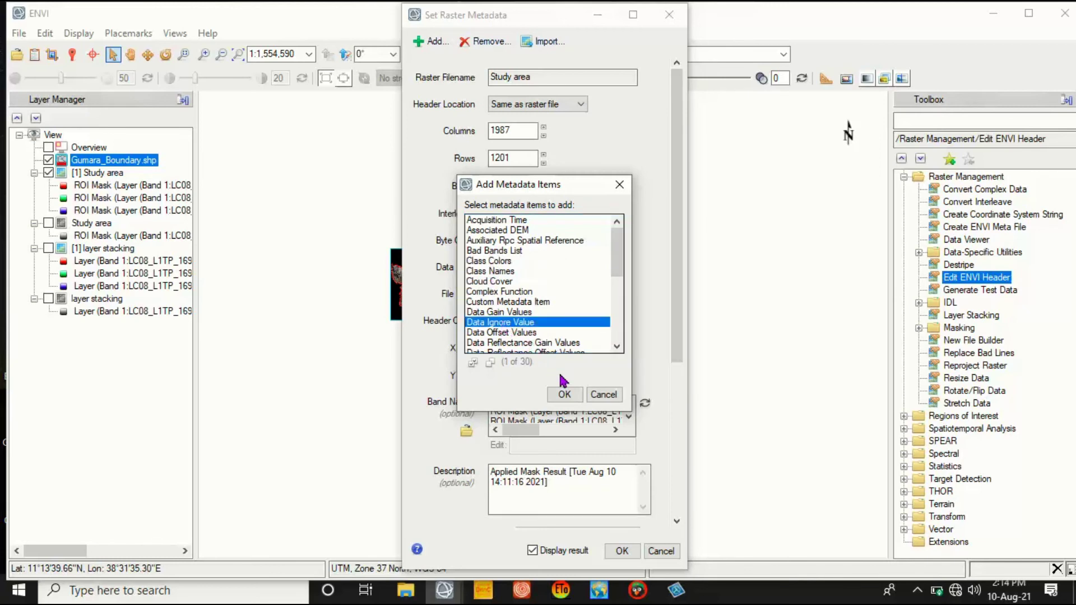
{"action": "left_click", "coordinate": [564, 396]}
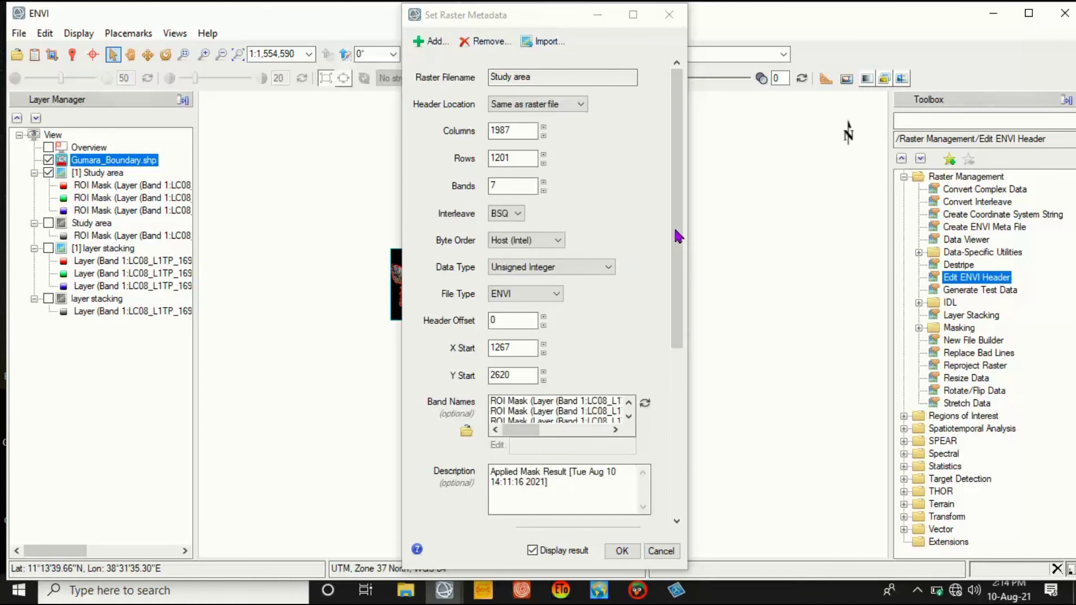
- Enter 0 as the Data Ignore Value and apply the edited header
{"action": "scroll", "coordinate": [677, 298], "scroll_direction": "down", "scroll_amount": 5}
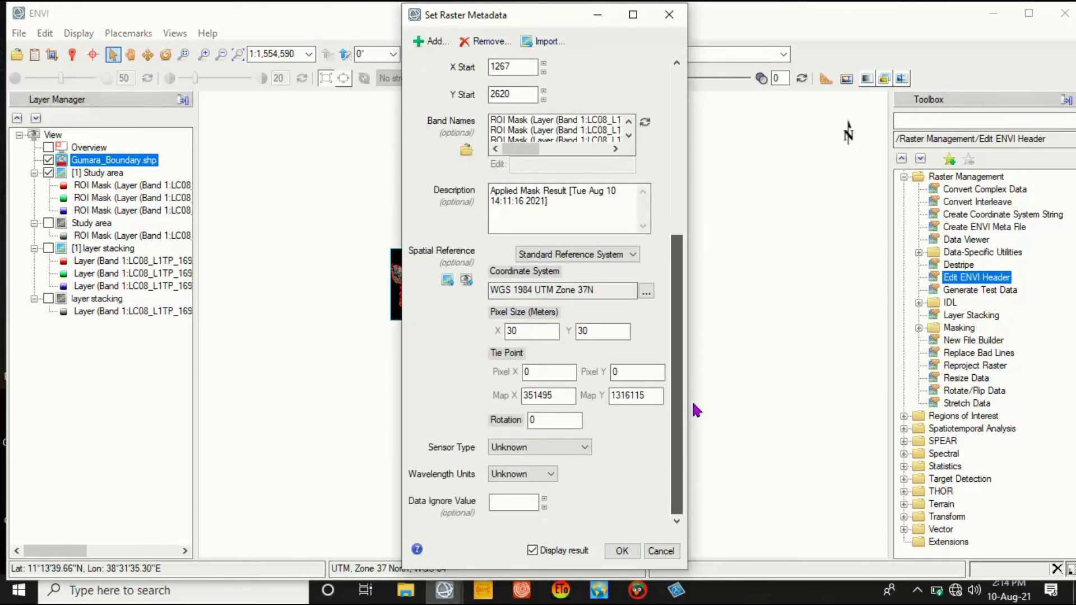
{"action": "left_click", "coordinate": [504, 500]}
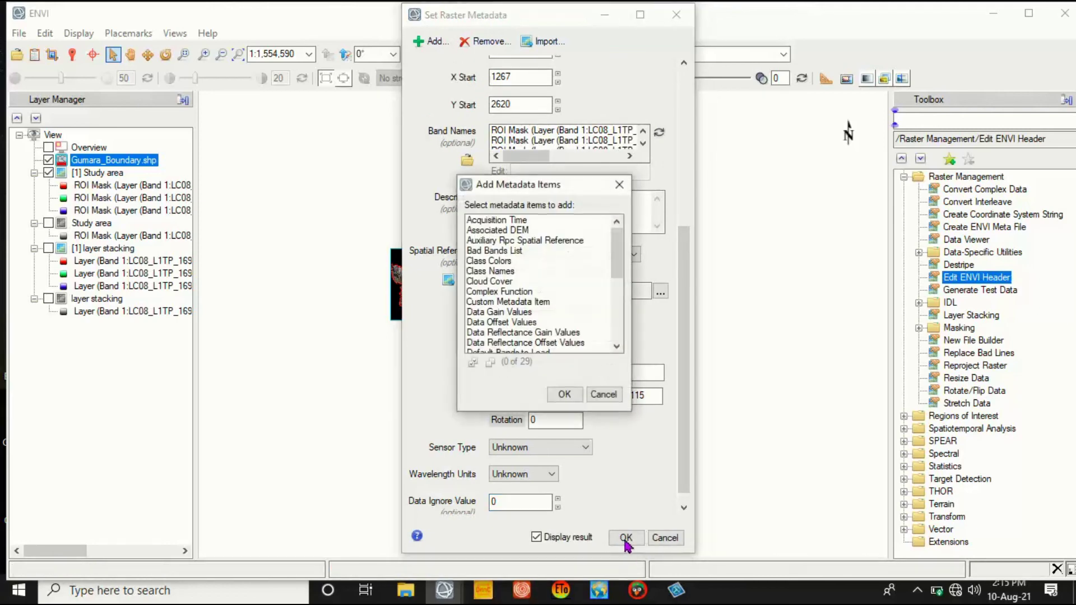
{"action": "left_click", "coordinate": [565, 394]}
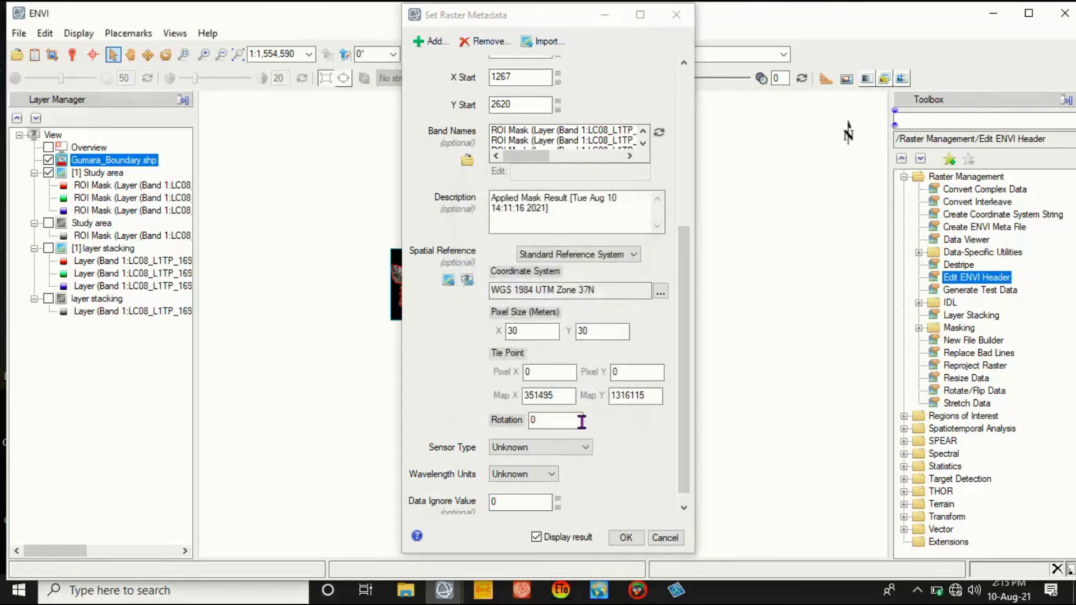
{"action": "left_click", "coordinate": [564, 395]}
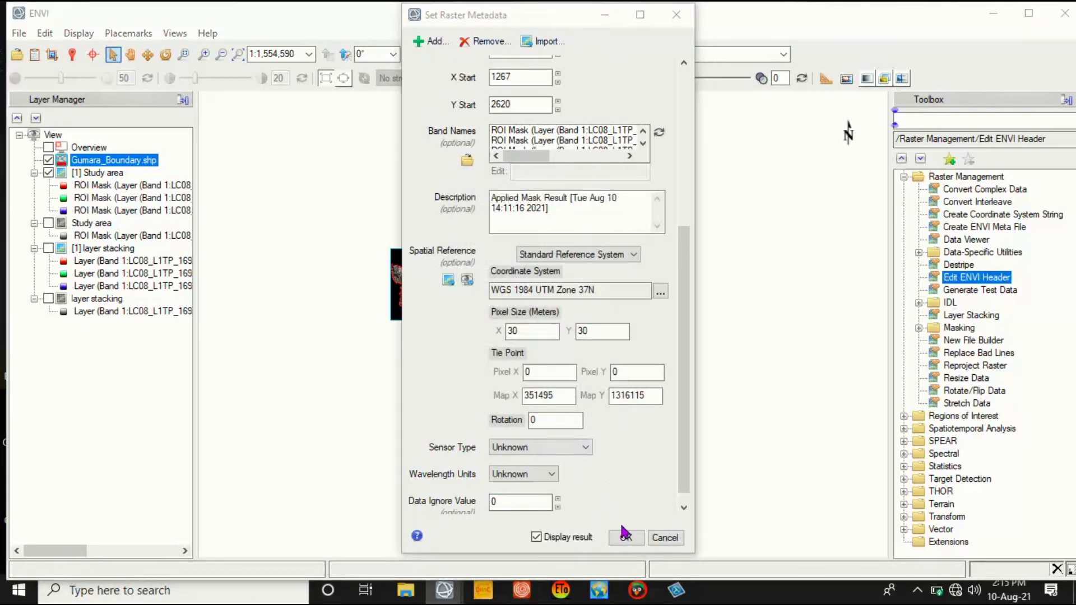
{"action": "left_click", "coordinate": [562, 395]}
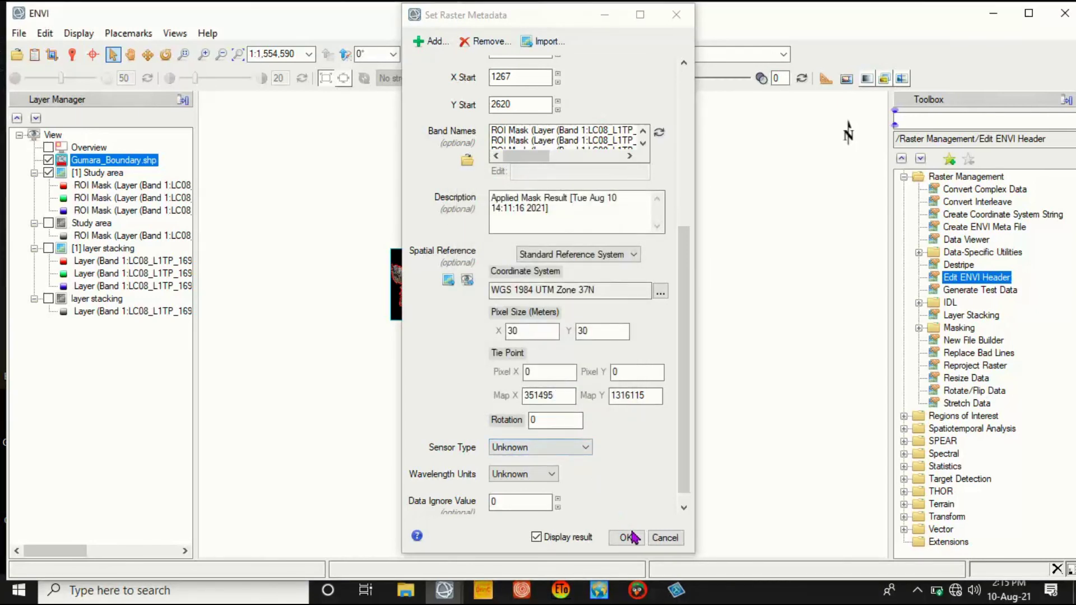
{"action": "left_click", "coordinate": [512, 501]}
{"action": "left_click_drag", "start_coordinate": [501, 501], "coordinate": [475, 500]}
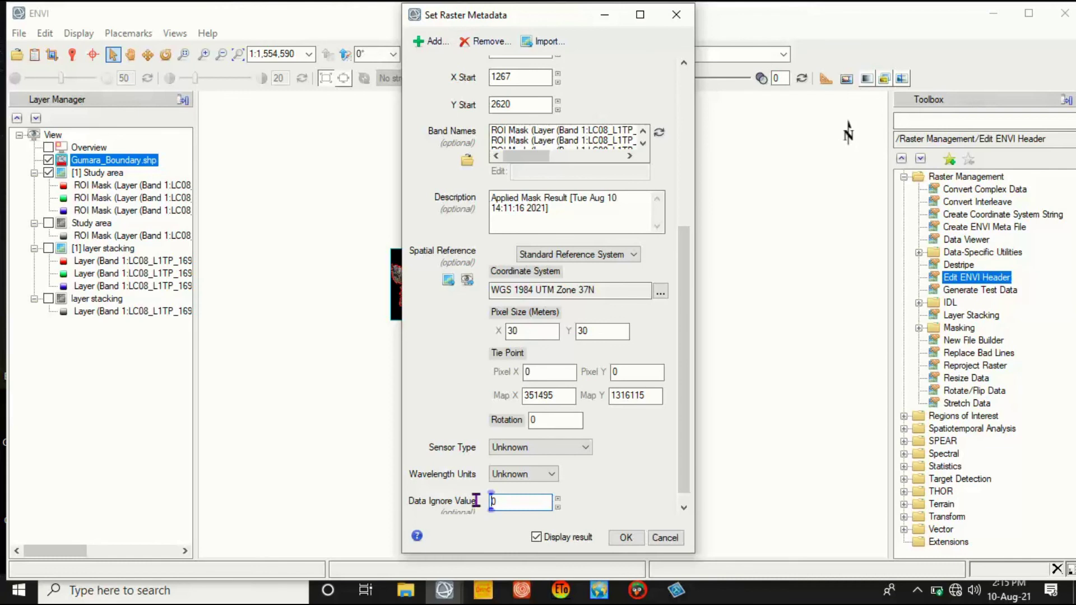
{"action": "left_click", "coordinate": [626, 538]}
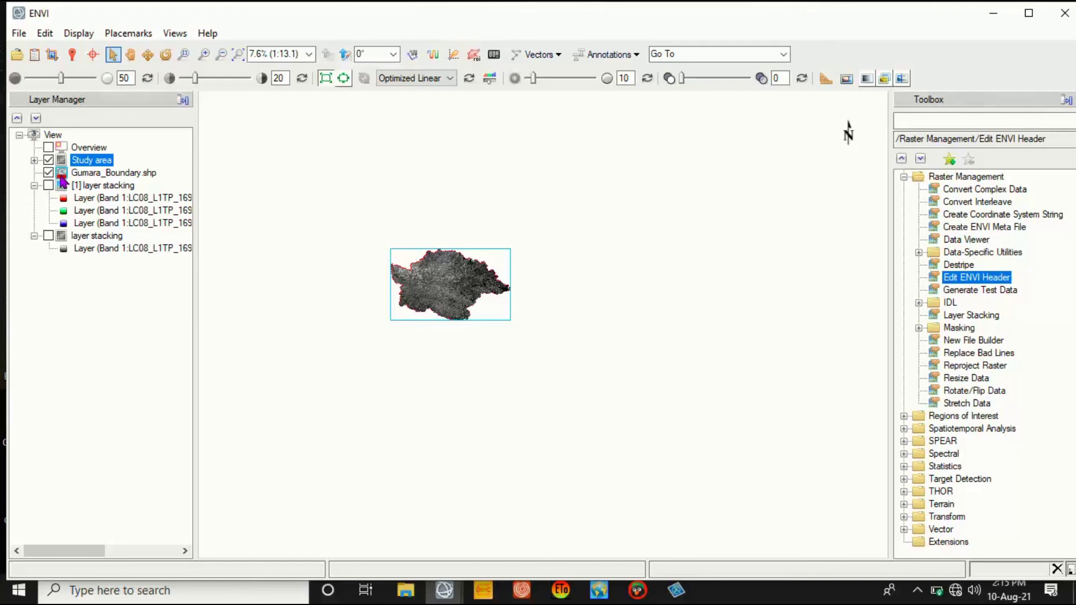
- Load the re-headered Study area bands B4, B3, B2 as a new true-colour composite
{"action": "left_click", "coordinate": [34, 160]}
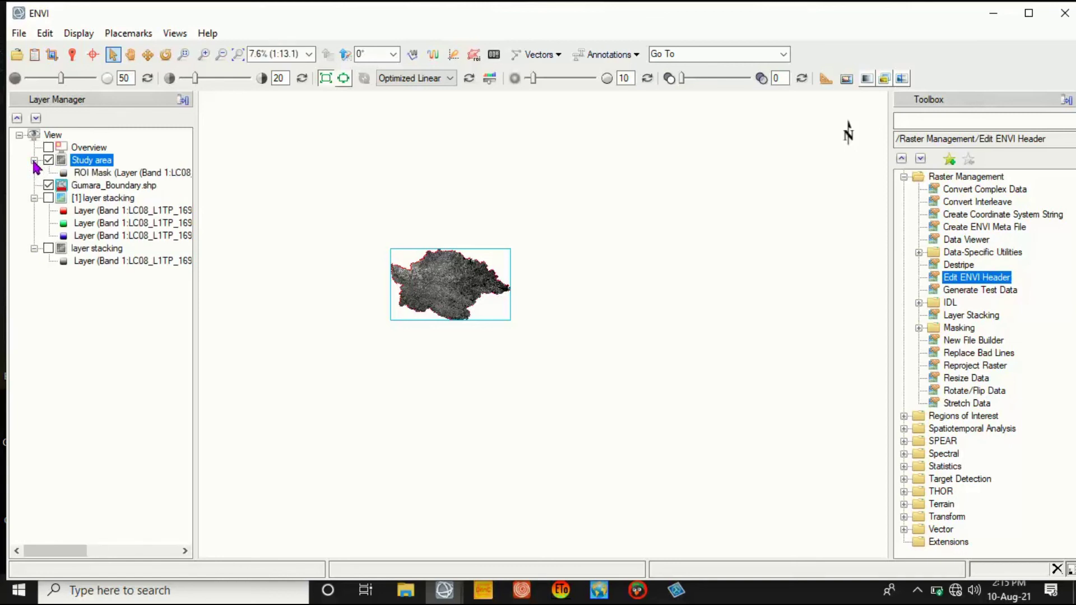
{"action": "left_click", "coordinate": [36, 56]}
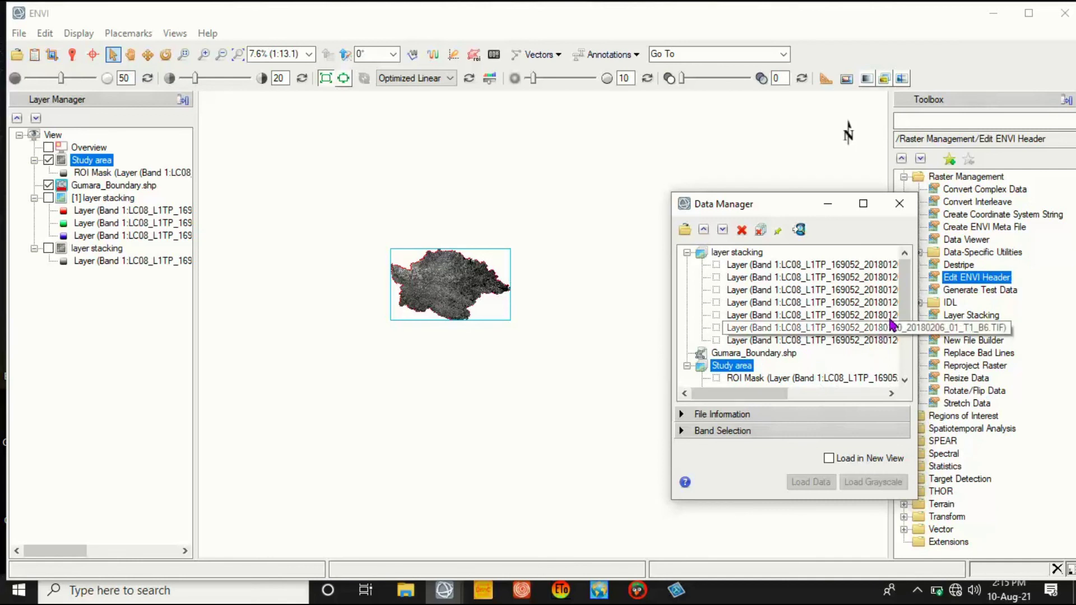
{"action": "scroll", "coordinate": [912, 336], "scroll_direction": "down", "scroll_amount": 2}
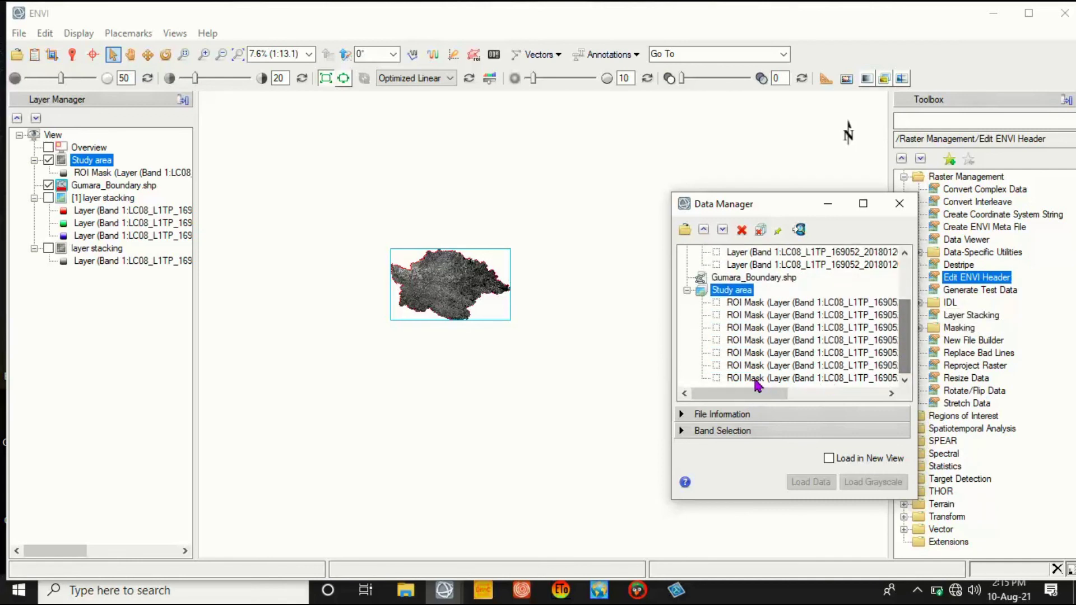
{"action": "left_click_drag", "start_coordinate": [756, 394], "coordinate": [845, 369]}
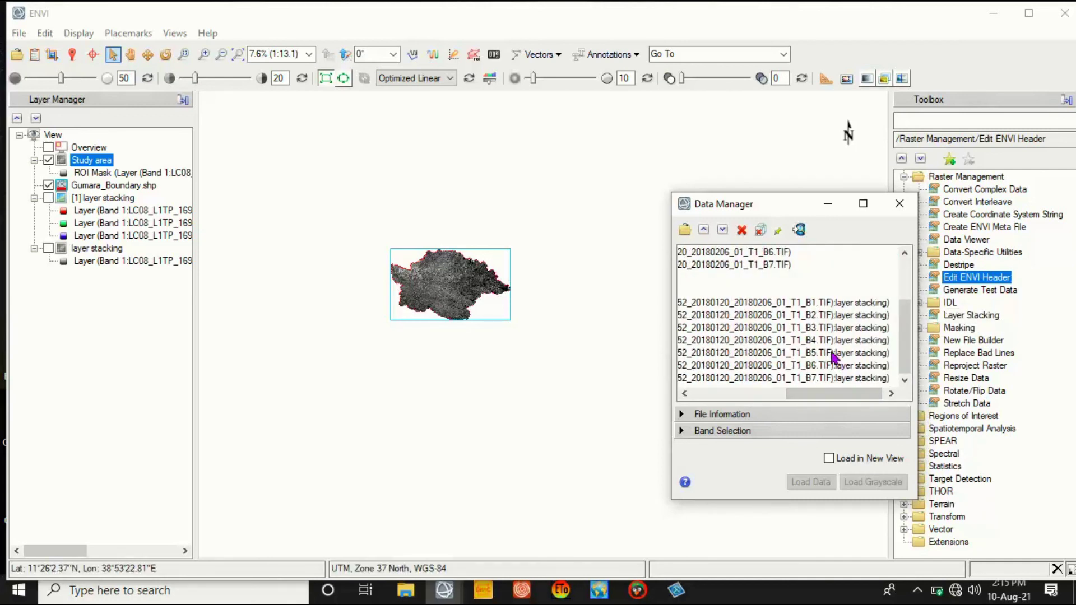
{"action": "left_click", "coordinate": [814, 340]}
{"action": "left_click", "coordinate": [810, 329]}
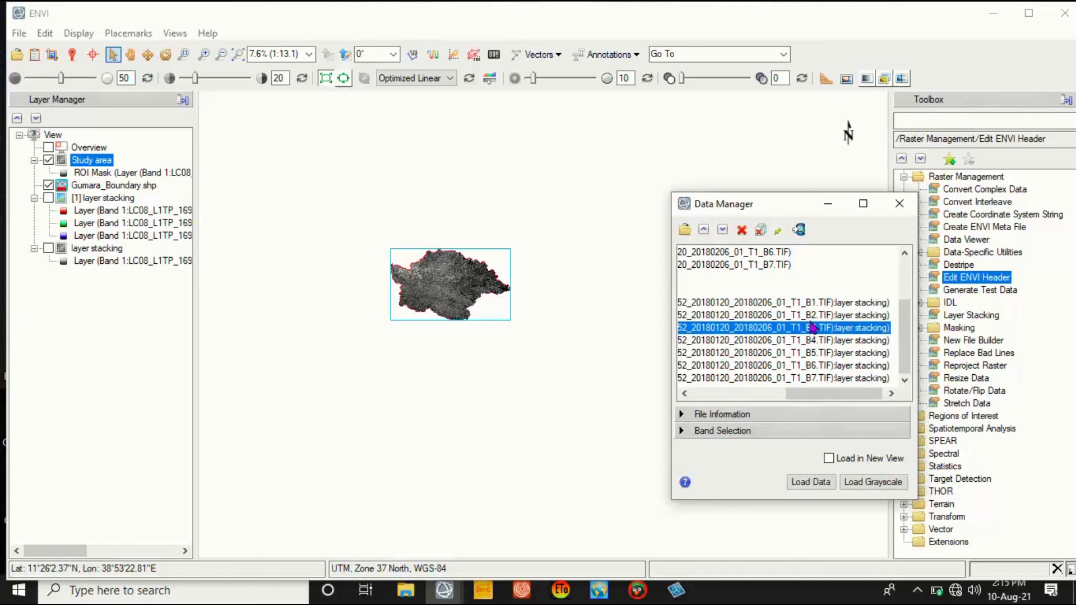
{"action": "left_click", "coordinate": [809, 317]}
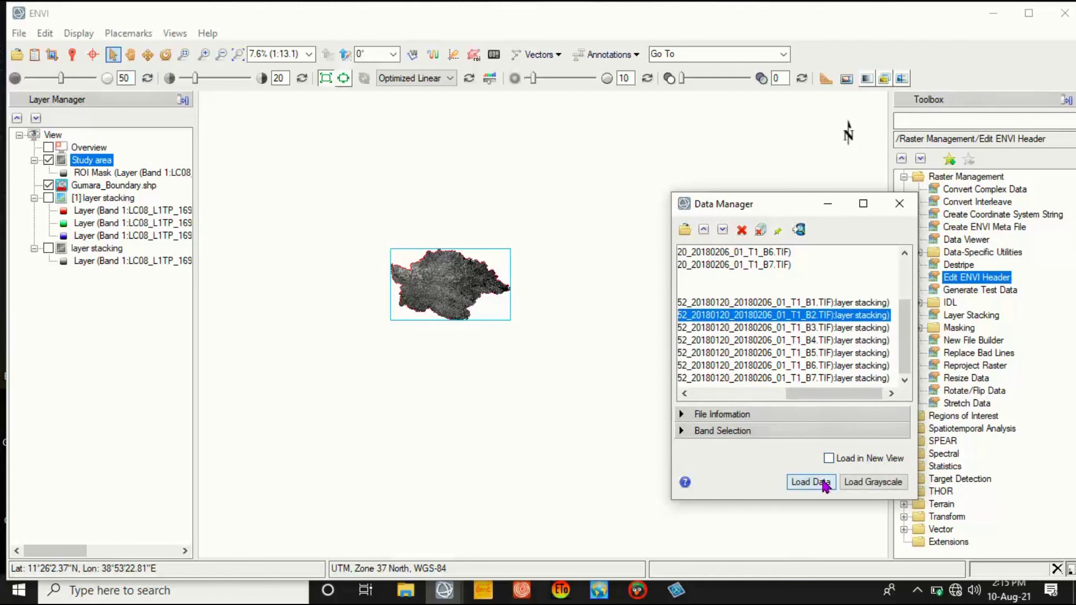
{"action": "left_click", "coordinate": [810, 481]}
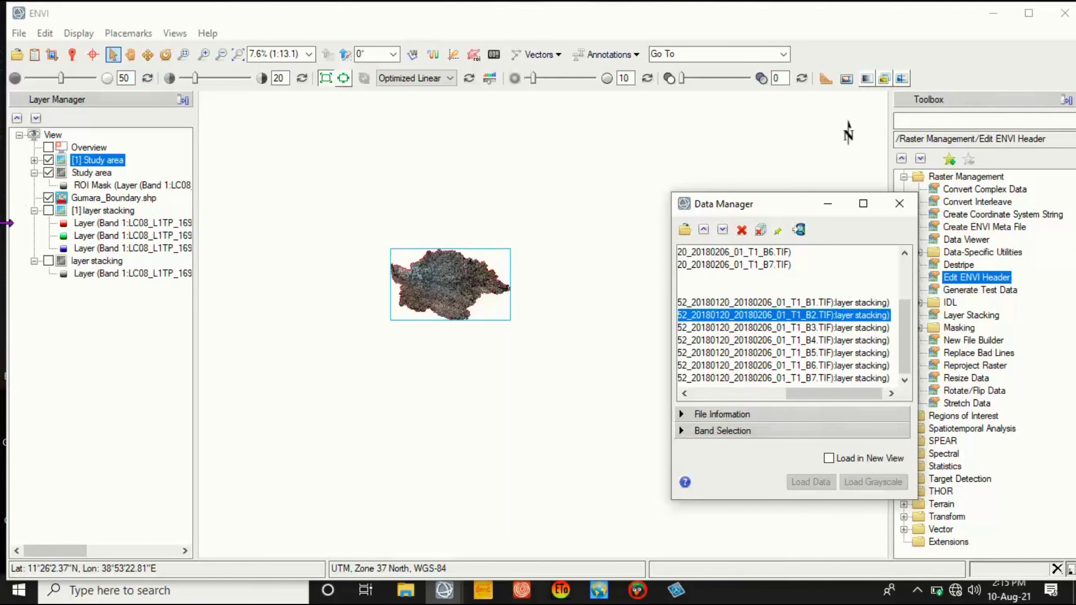
{"action": "left_click", "coordinate": [901, 205]}
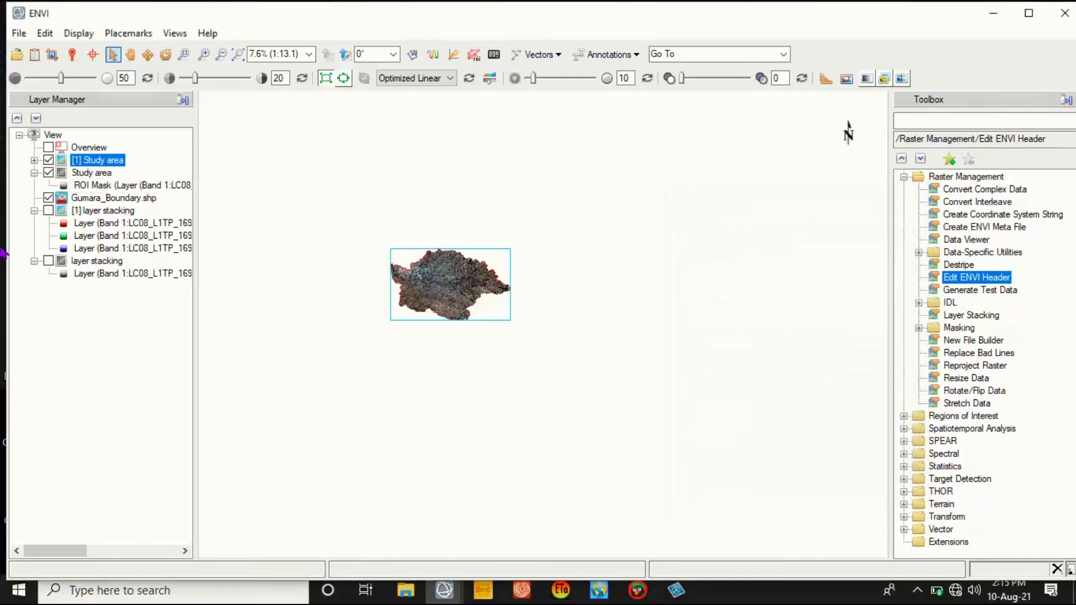
{"action": "left_click", "coordinate": [34, 160]}
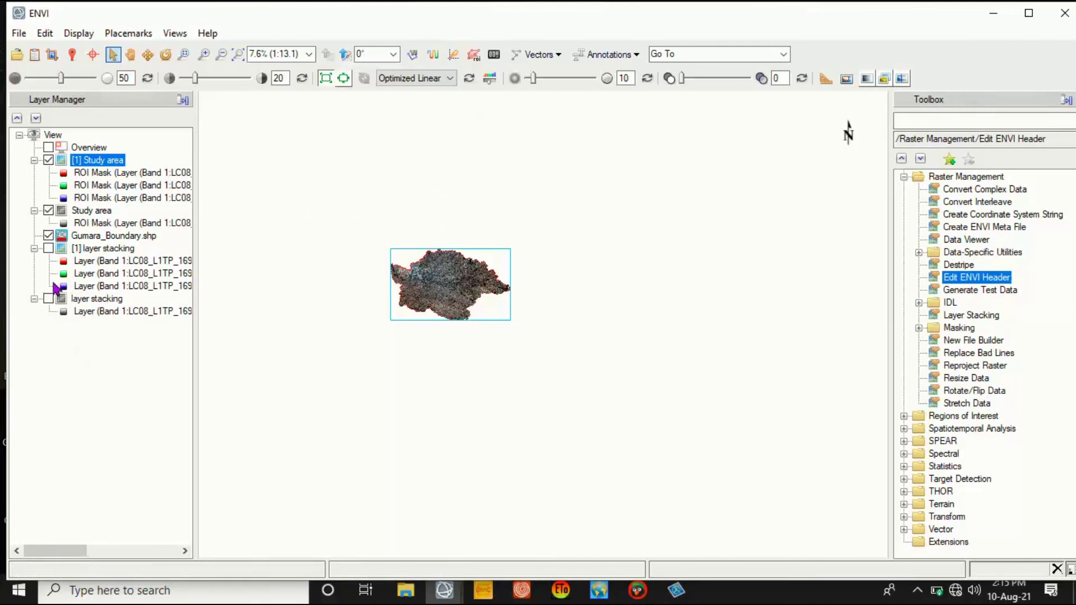
- Hide Gumara_Boundary.shp, move it to the top of the layer list, and zoom into the basin
{"action": "left_click", "coordinate": [49, 237]}
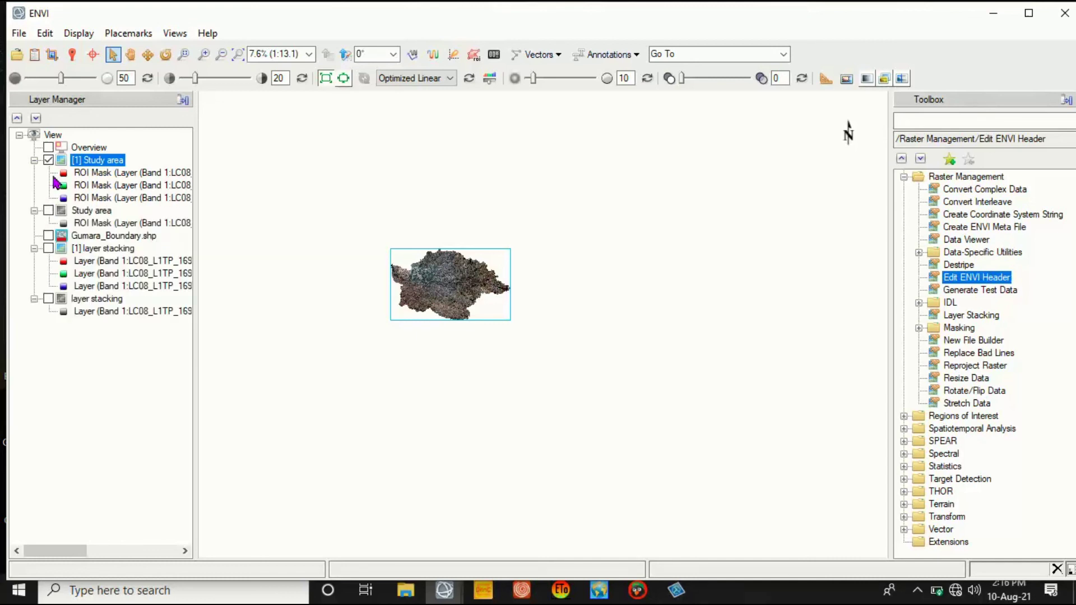
{"action": "left_click_drag", "start_coordinate": [84, 236], "coordinate": [68, 305]}
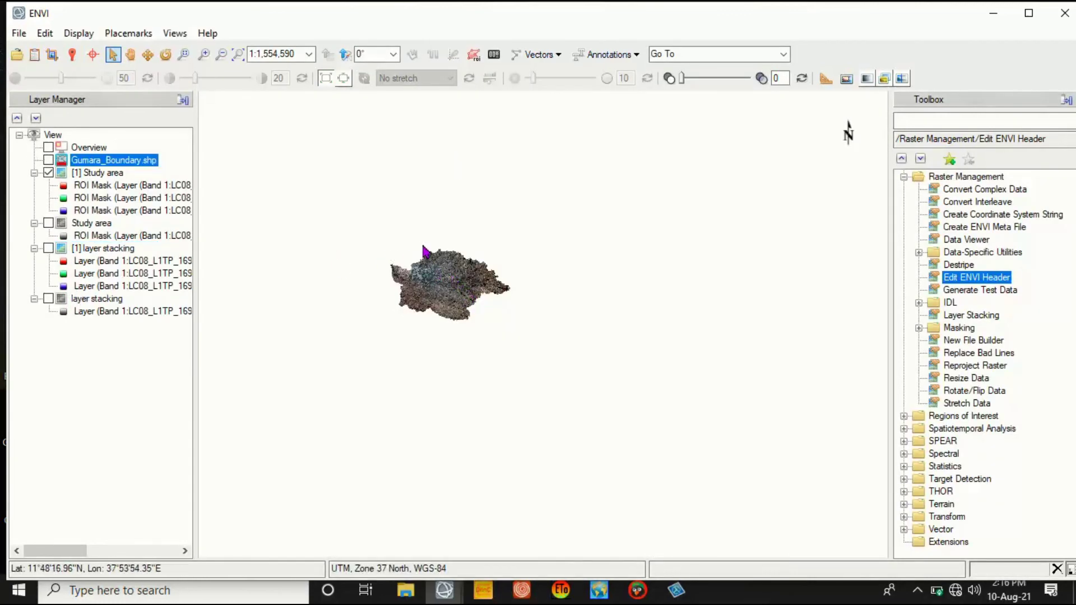
{"action": "scroll", "coordinate": [431, 278], "scroll_direction": "down", "scroll_amount": 5}
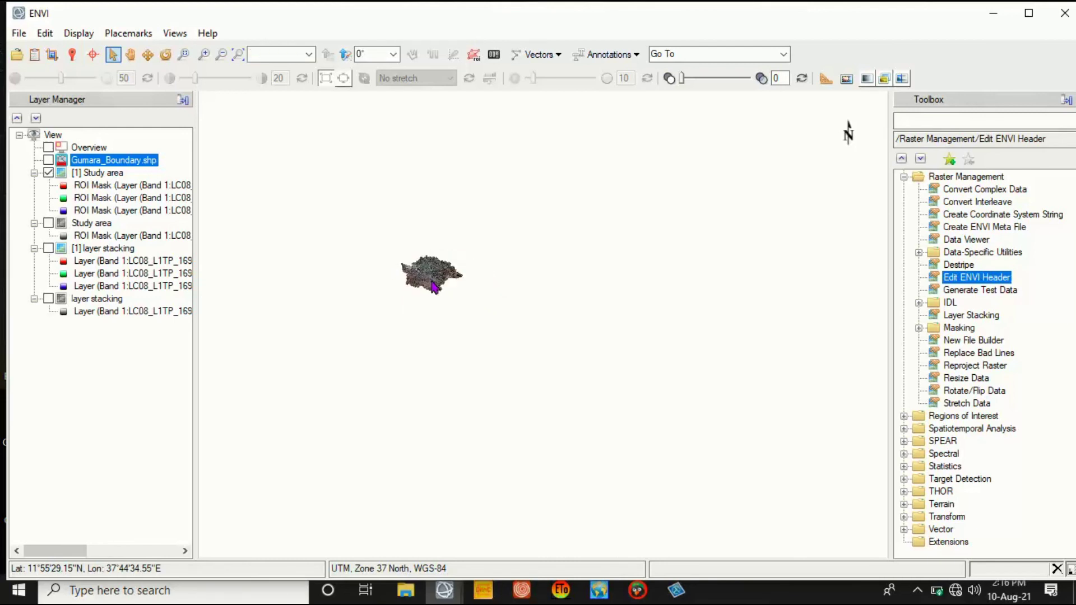
{"action": "scroll", "coordinate": [429, 288], "scroll_direction": "up", "scroll_amount": 4}
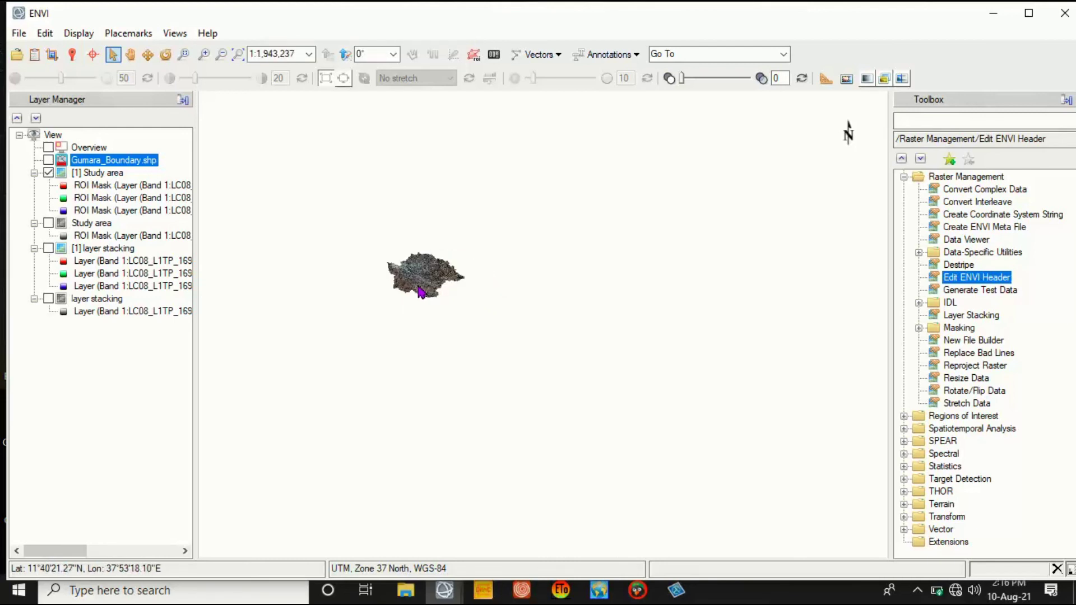
{"action": "scroll", "coordinate": [421, 292], "scroll_direction": "up", "scroll_amount": 1}
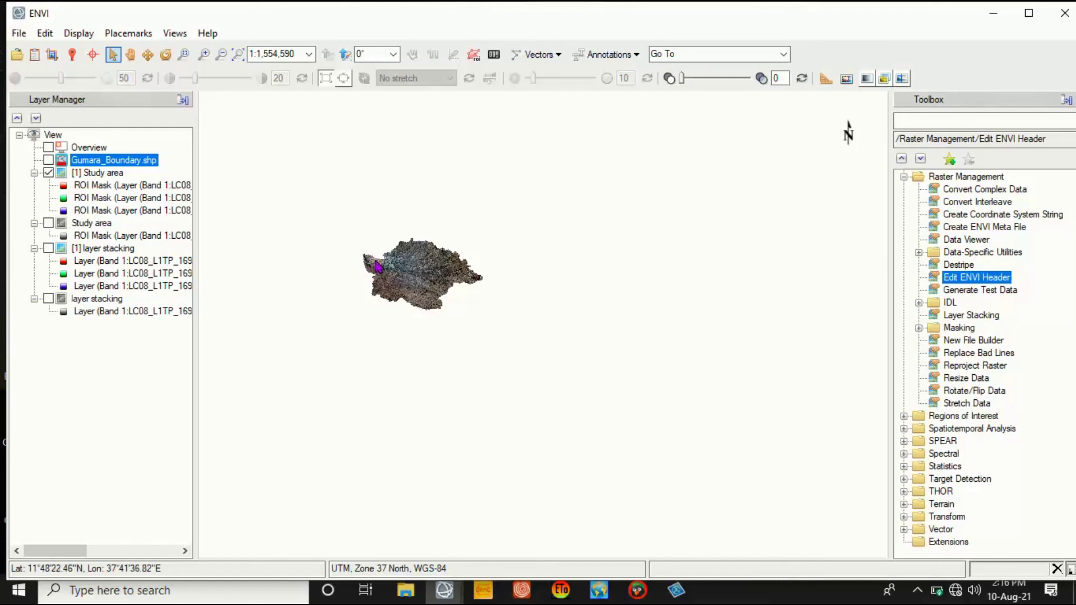
{"action": "scroll", "coordinate": [412, 282], "scroll_direction": "up", "scroll_amount": 3}
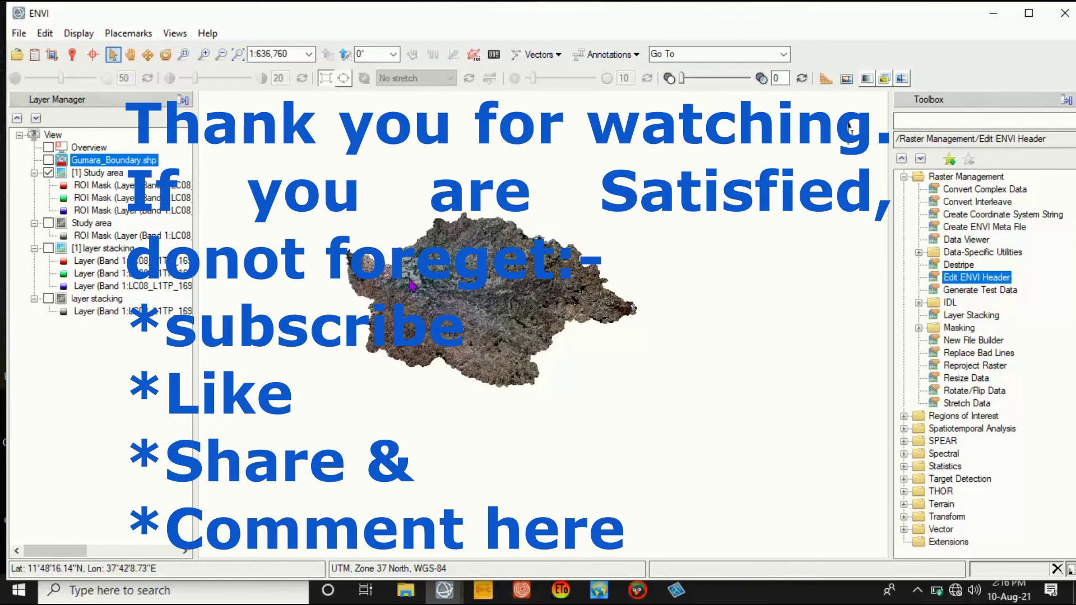